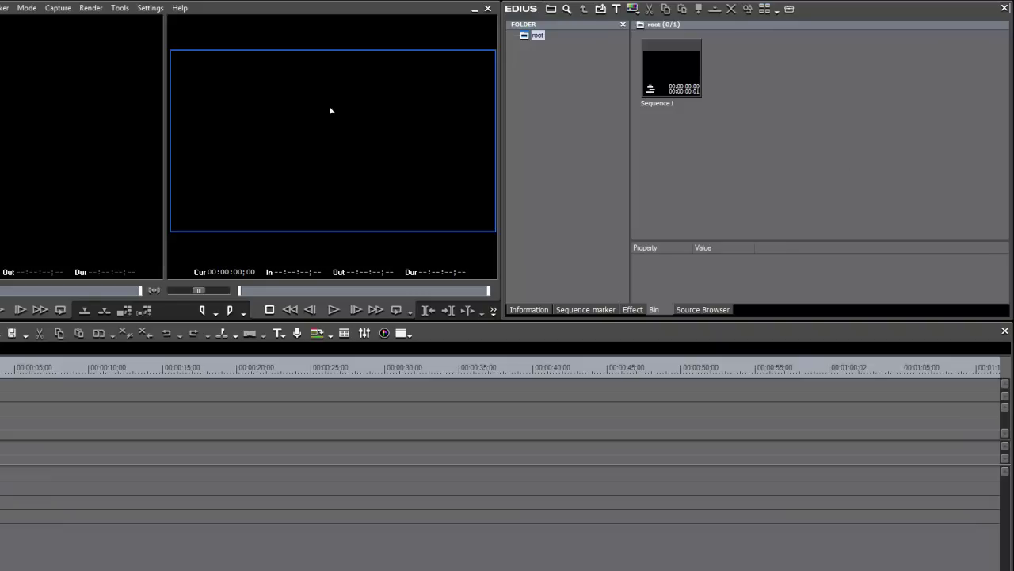
Enable Reconstruct Files for DVD video in the Audio CD/DVD importer section of the system settings
{"action": "left_click", "coordinate": [151, 8]}
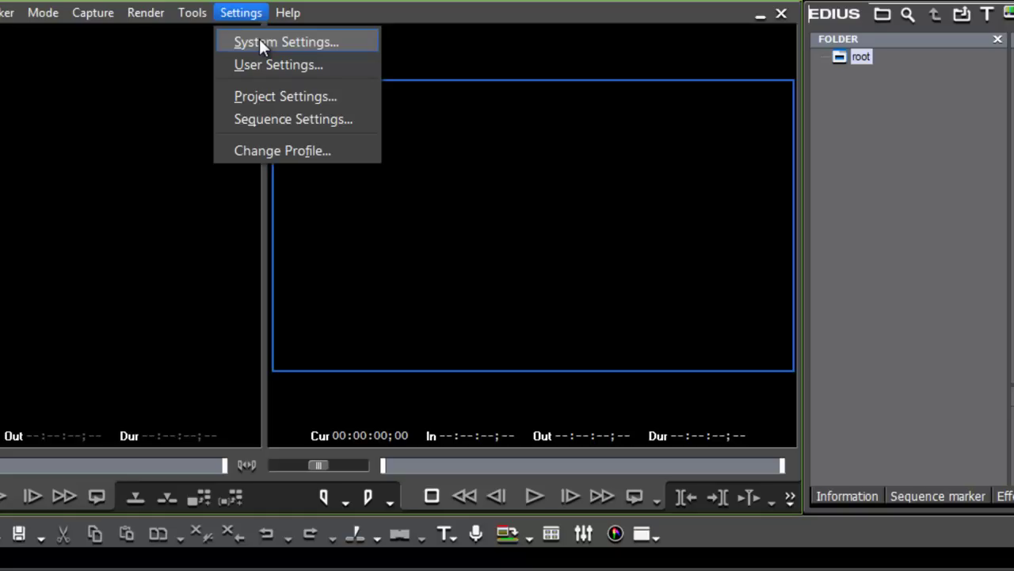
{"action": "left_click", "coordinate": [259, 40]}
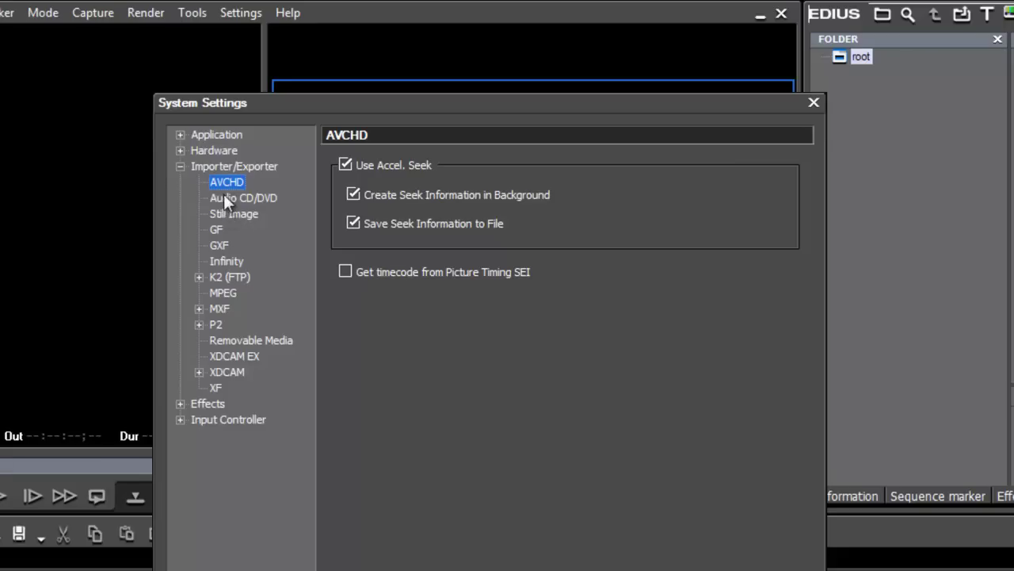
{"action": "left_click", "coordinate": [224, 199]}
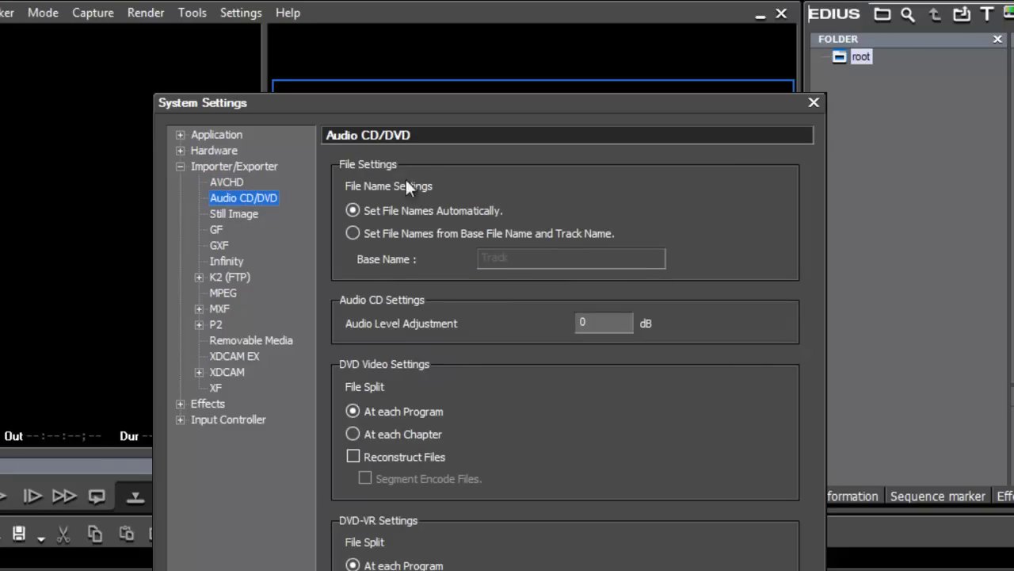
{"action": "left_click", "coordinate": [352, 456]}
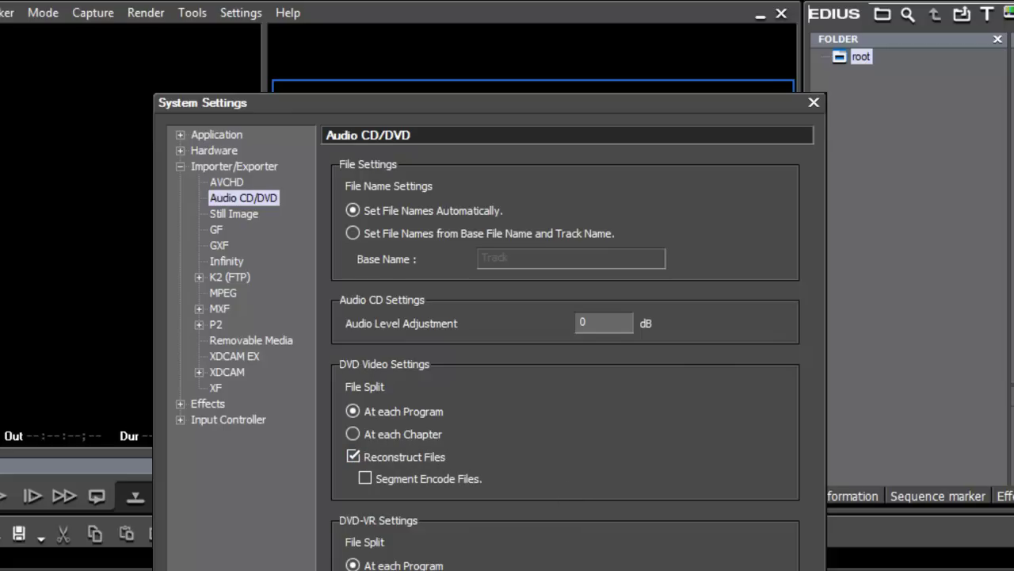
{"action": "key", "text": "Return"}
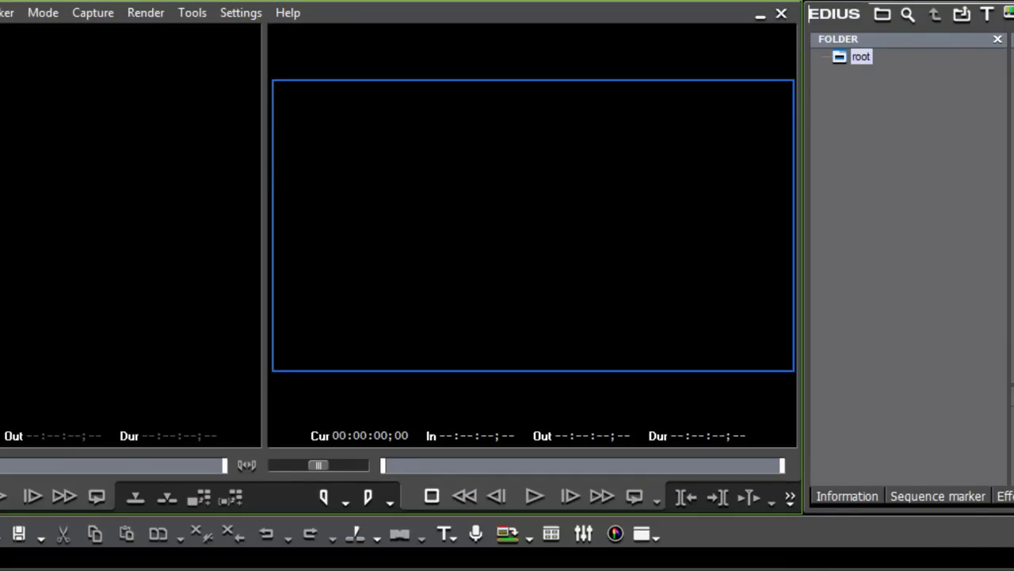
Select clips 1-1 through 7-1 on the E:[ADRA2004] disc in the Source Browser and transfer them to the bin
{"action": "left_click", "coordinate": [810, 264]}
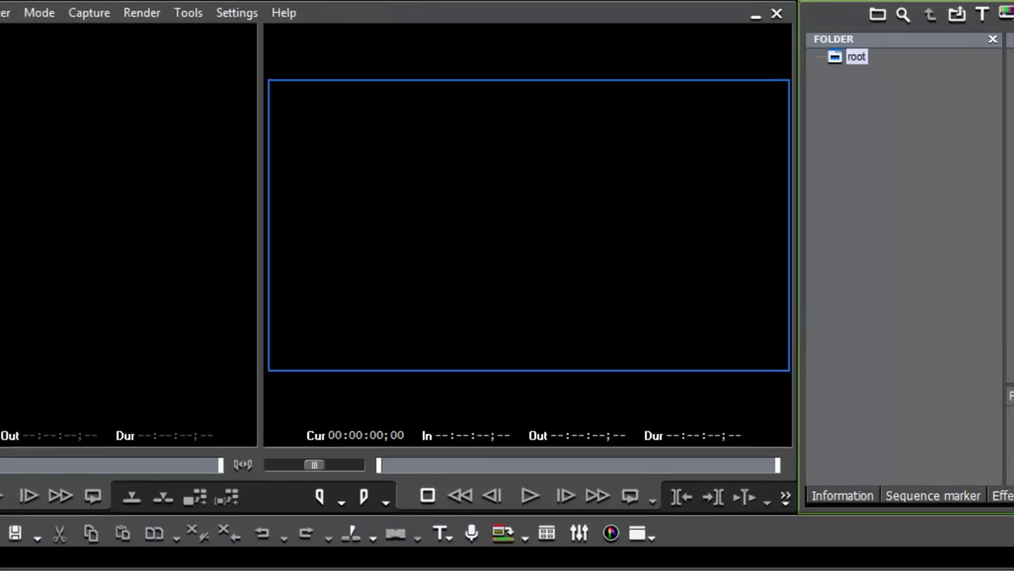
{"action": "left_click", "coordinate": [821, 462]}
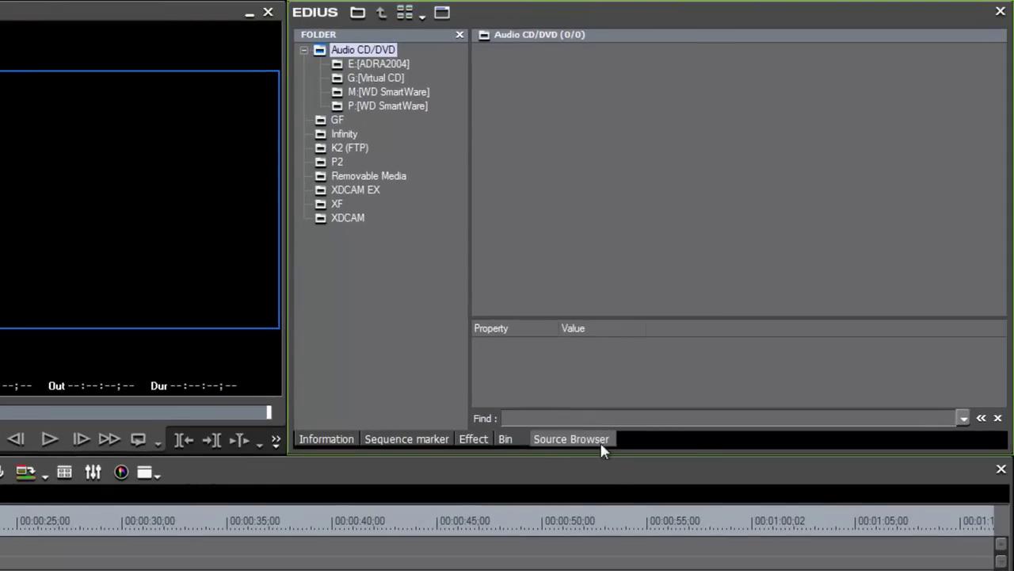
{"action": "left_click", "coordinate": [394, 63]}
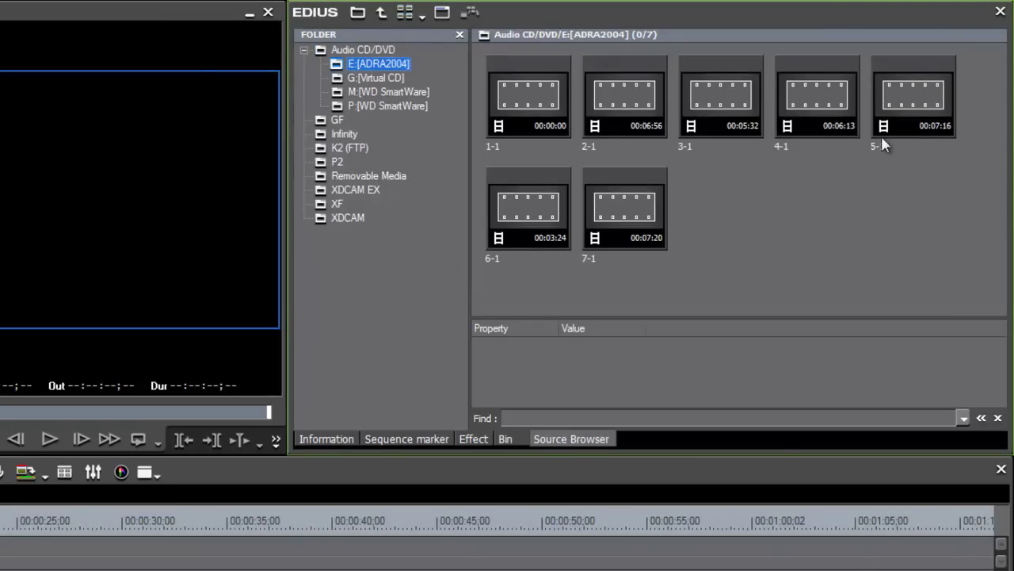
{"action": "left_click", "coordinate": [531, 107]}
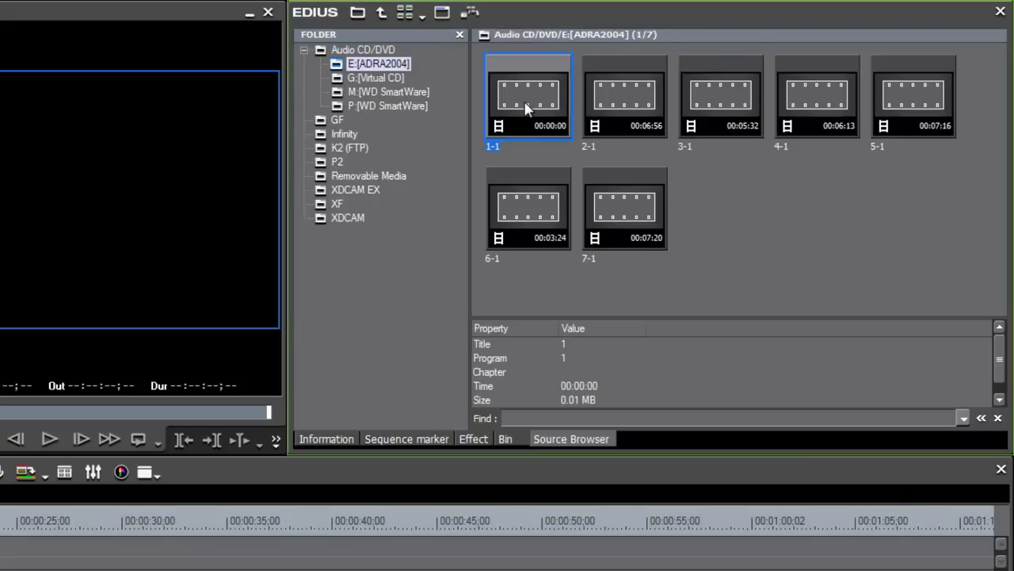
{"action": "left_click", "coordinate": [637, 221], "text": "shift"}
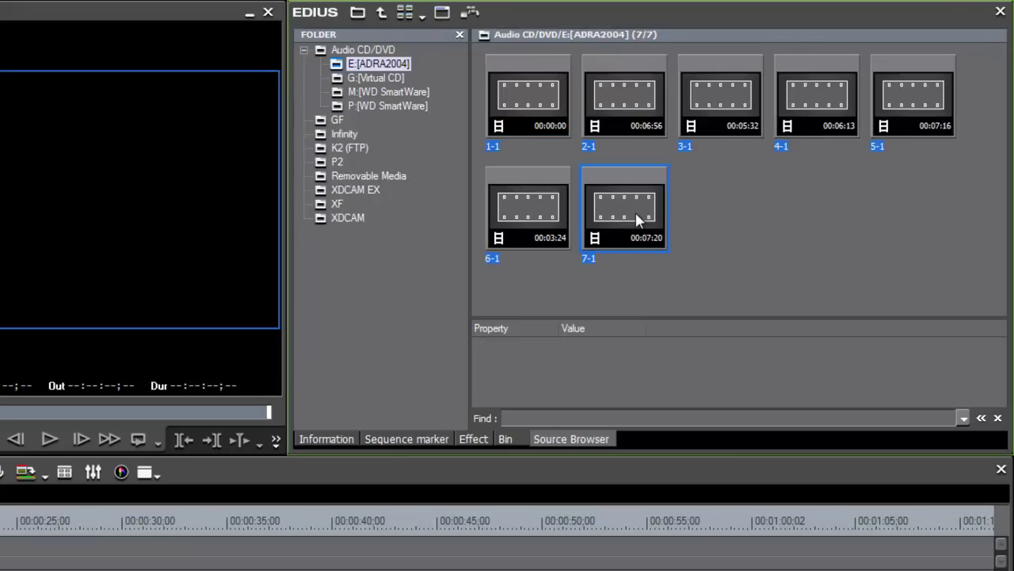
{"action": "left_click", "coordinate": [470, 14]}
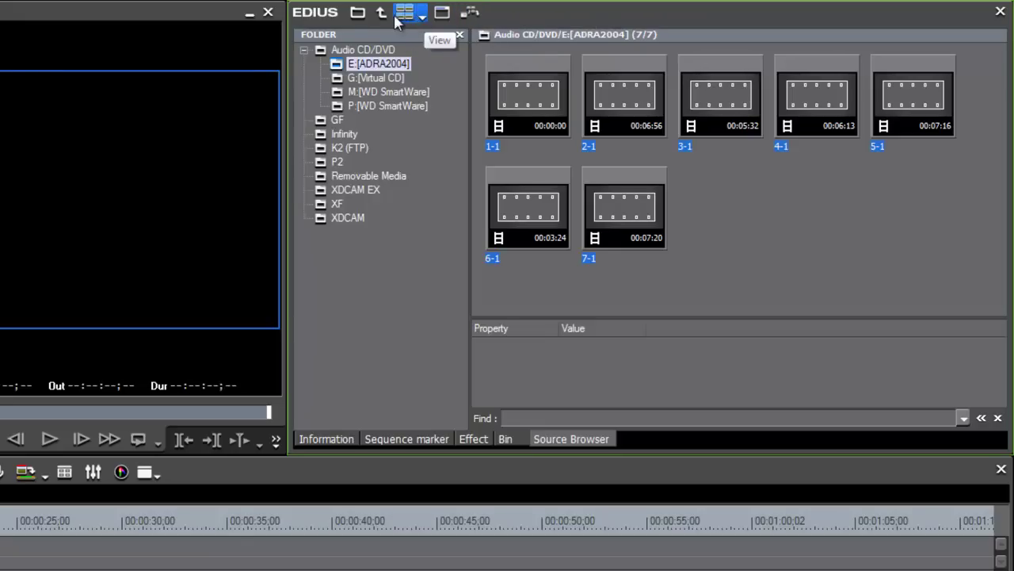
Check the clip transfer in the Background Job window and close the window
{"action": "left_click", "coordinate": [441, 13]}
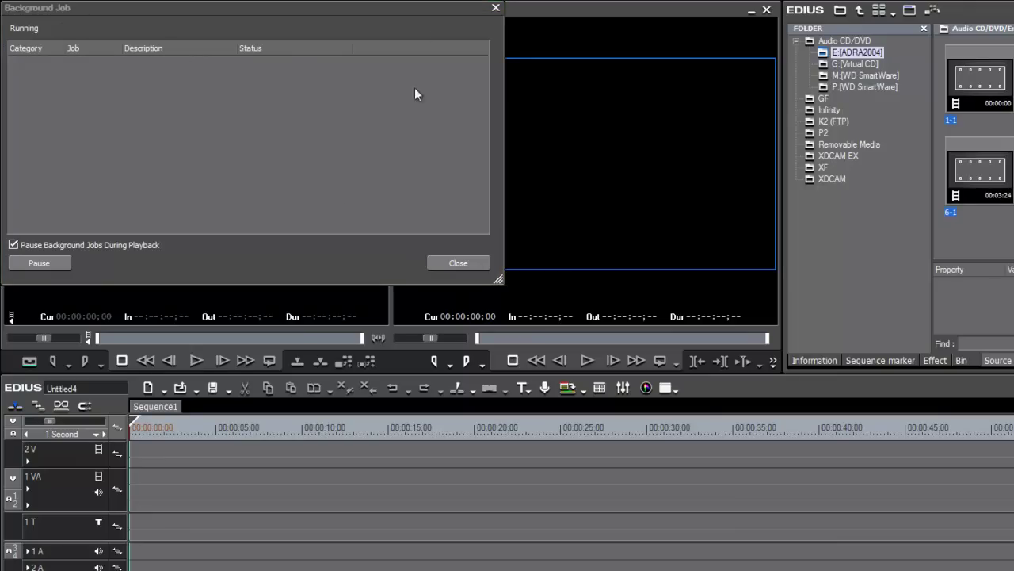
{"action": "left_click_drag", "start_coordinate": [417, 9], "coordinate": [428, 9]}
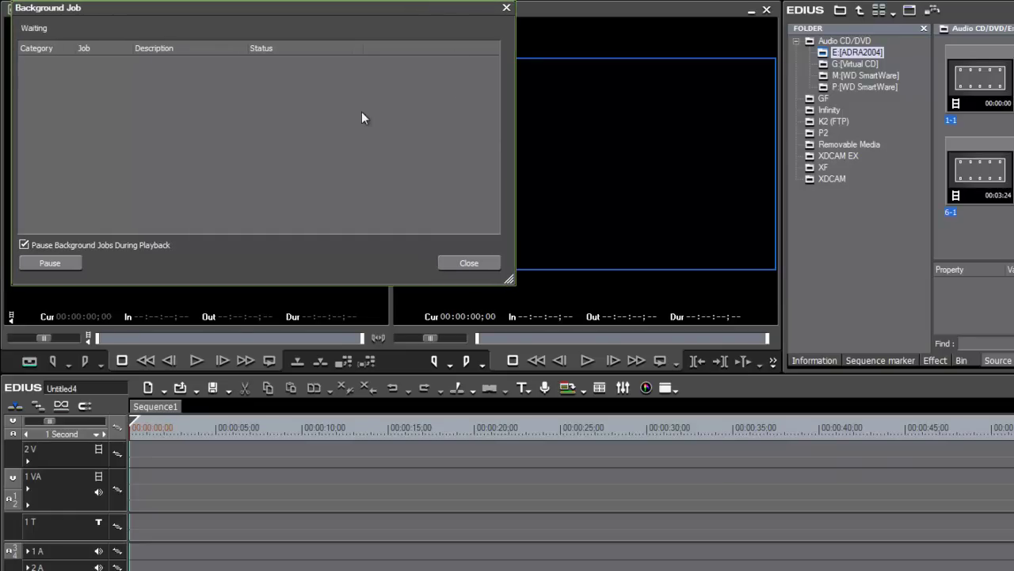
{"action": "left_click", "coordinate": [464, 262]}
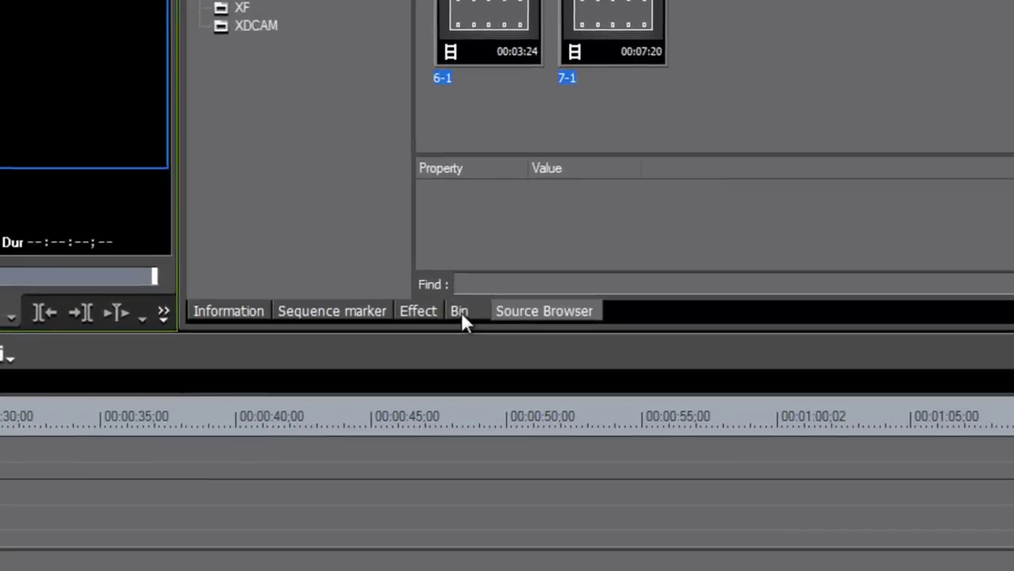
{"action": "left_click", "coordinate": [598, 360]}
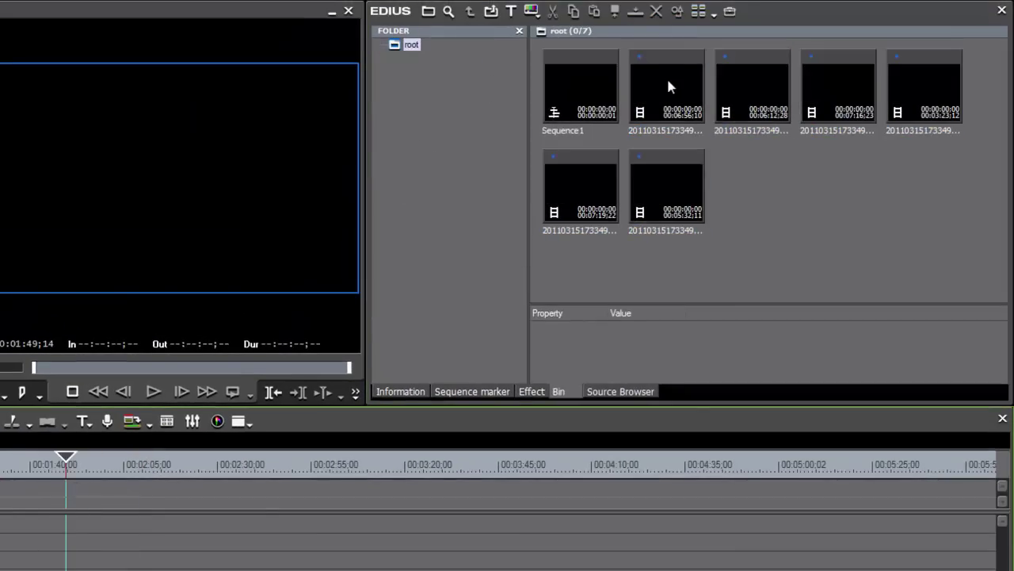
{"action": "left_click", "coordinate": [668, 87]}
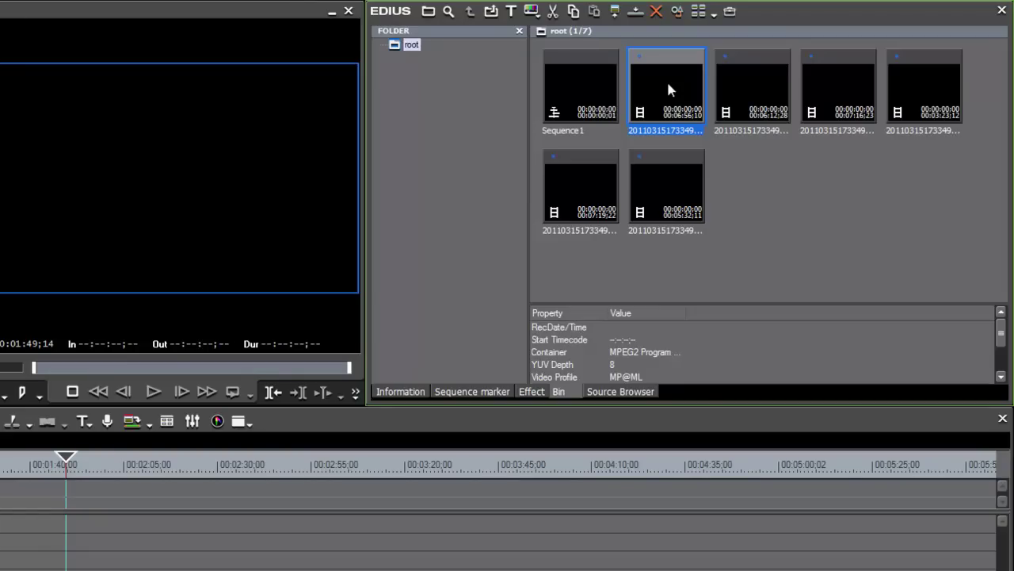
{"action": "double_click", "coordinate": [668, 87]}
{"action": "left_click", "coordinate": [170, 389]}
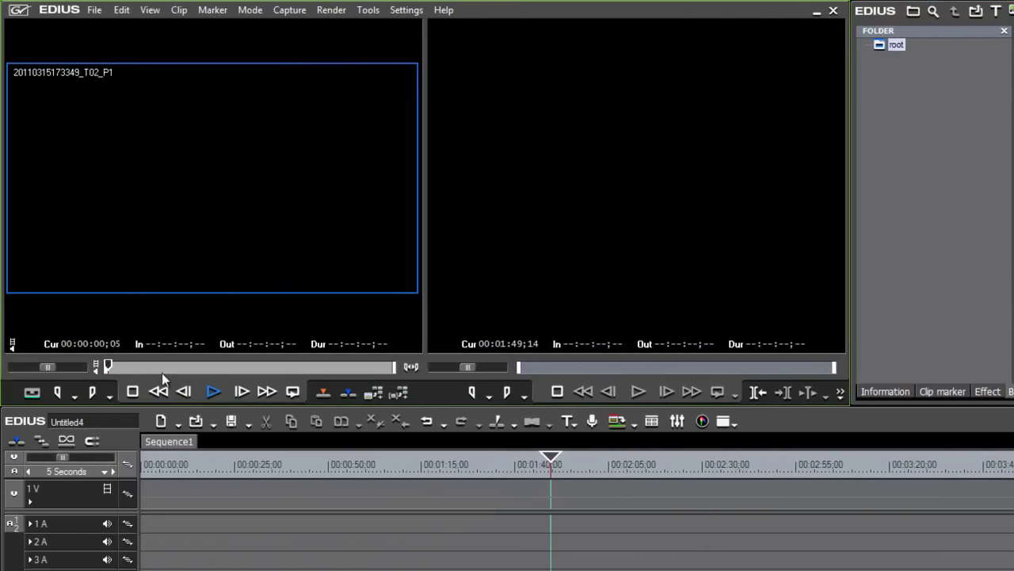
{"action": "left_click_drag", "start_coordinate": [133, 368], "coordinate": [297, 361]}
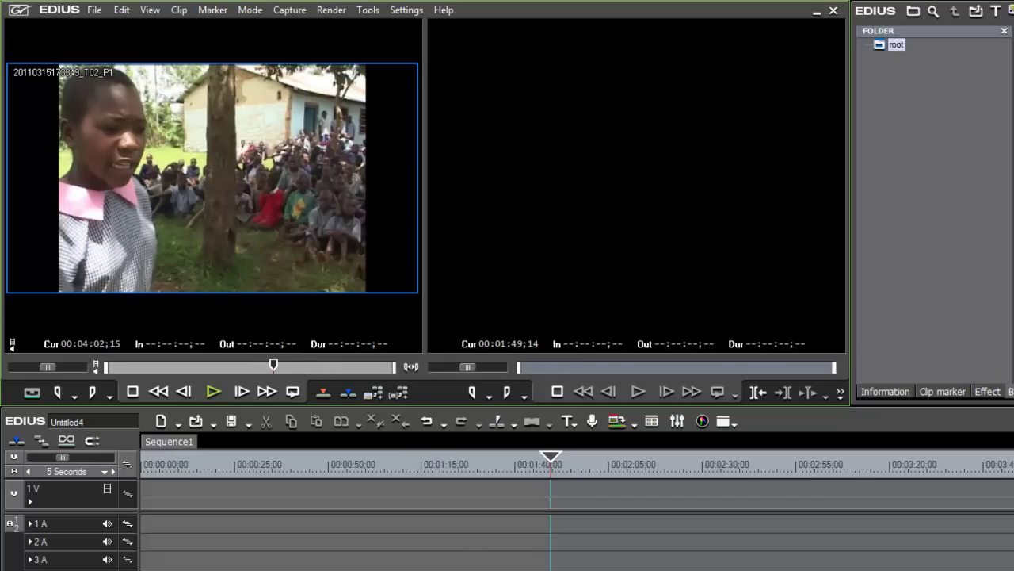
Place the transferred T04_P1 and T05_P1 clips on the 1 V and 1 A tracks and scrub through each
{"action": "left_click_drag", "start_coordinate": [368, 239], "coordinate": [455, 523]}
{"action": "left_click_drag", "start_coordinate": [552, 460], "coordinate": [833, 464]}
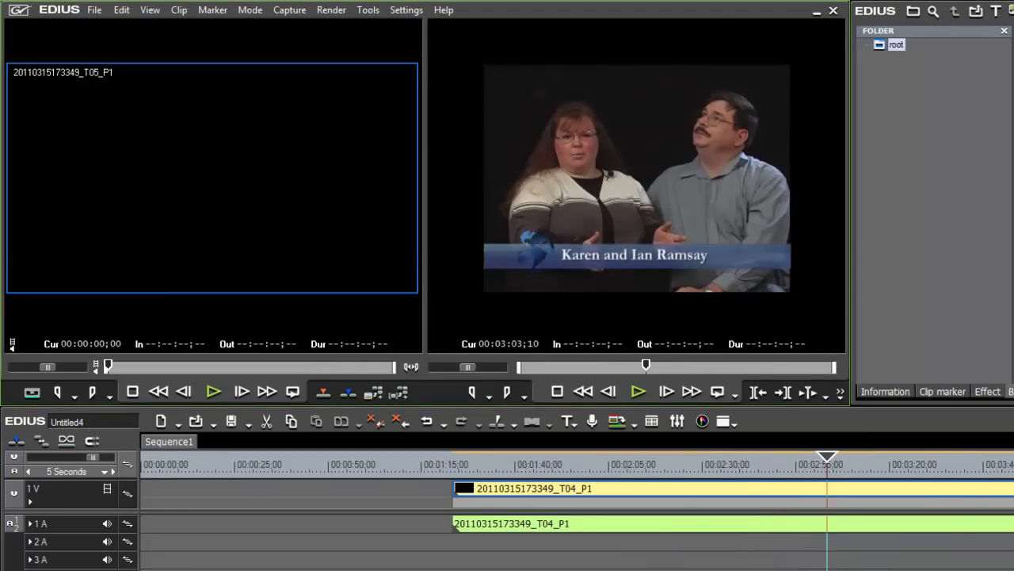
{"action": "left_click", "coordinate": [432, 493]}
{"action": "left_click_drag", "start_coordinate": [432, 493], "coordinate": [432, 493]}
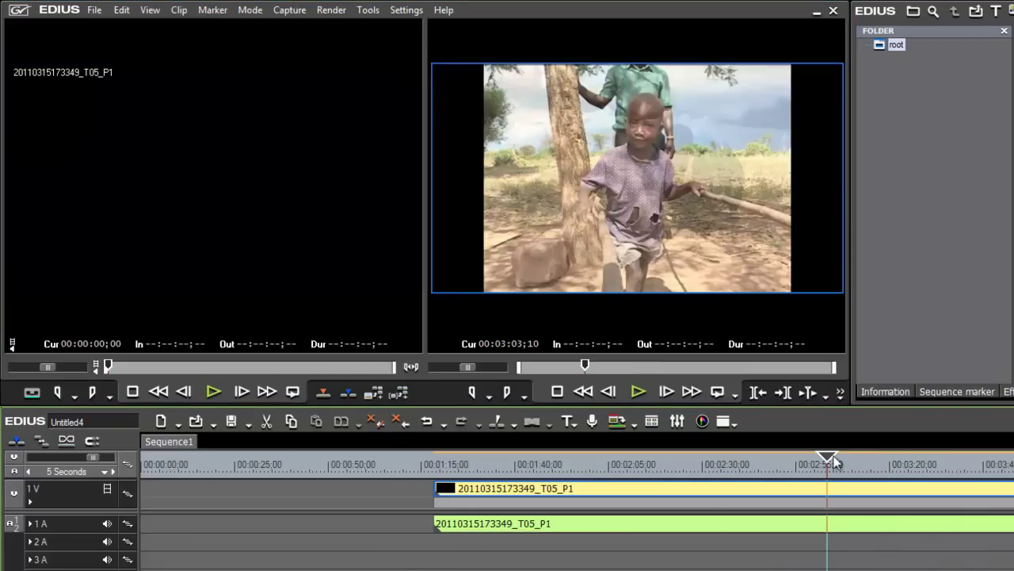
{"action": "left_click_drag", "start_coordinate": [832, 454], "coordinate": [1013, 458]}
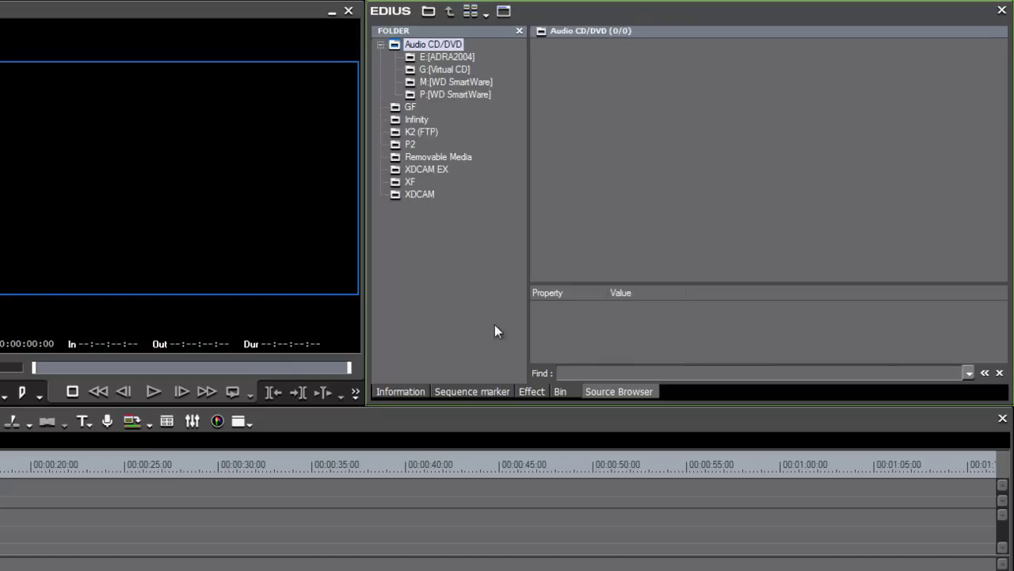
Examine the CLIPS001 folder structure on Iomega_HDD (I:) through the XF source's folder browser, and cancel without opening a folder
{"action": "left_click", "coordinate": [410, 185]}
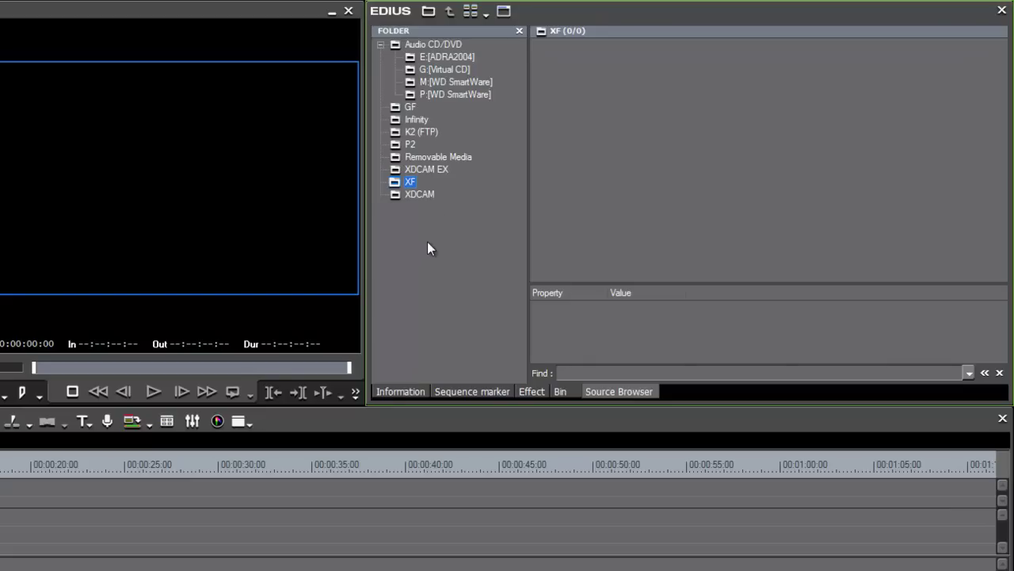
{"action": "right_click", "coordinate": [411, 185]}
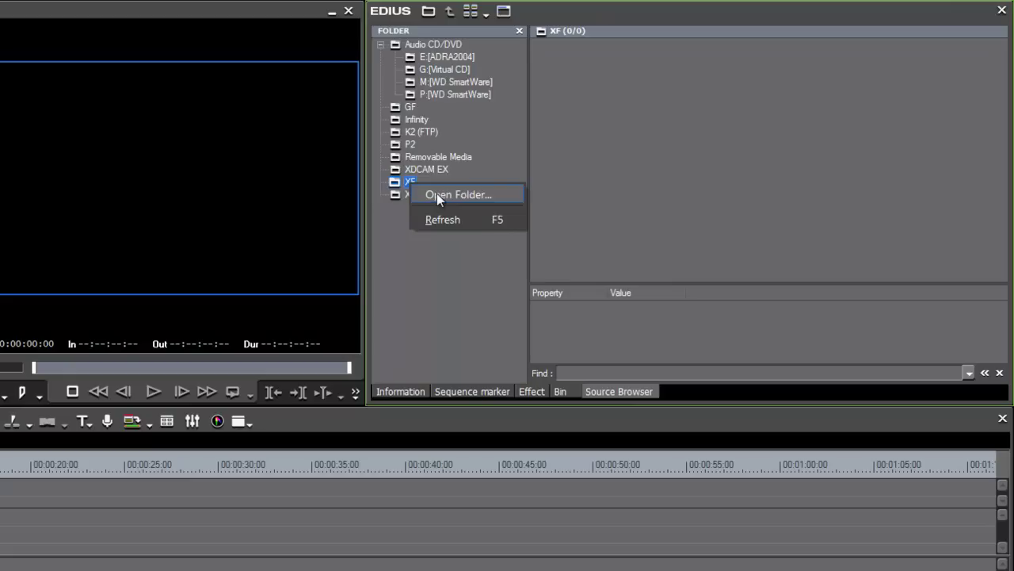
{"action": "left_click", "coordinate": [394, 251]}
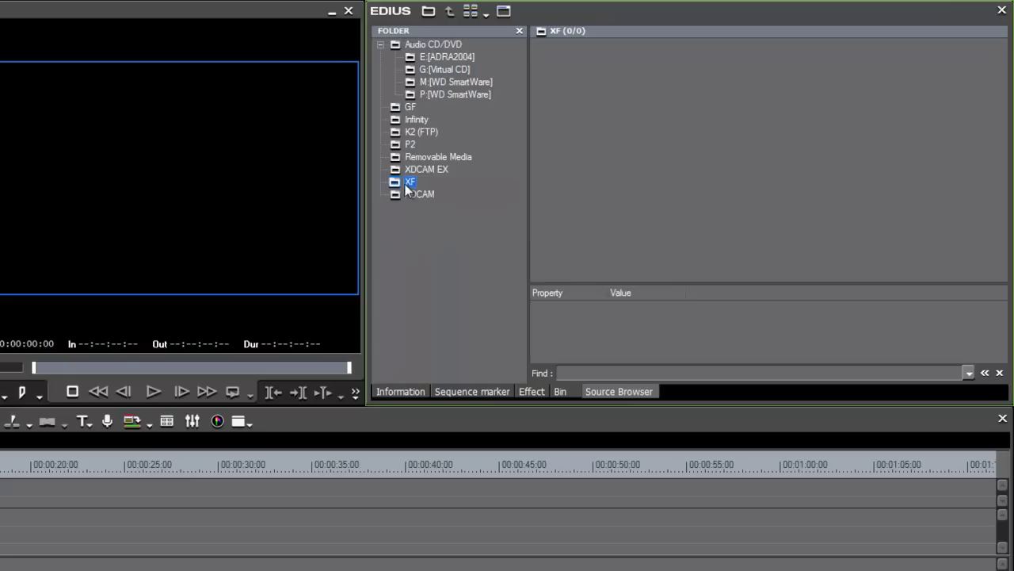
{"action": "right_click", "coordinate": [406, 186]}
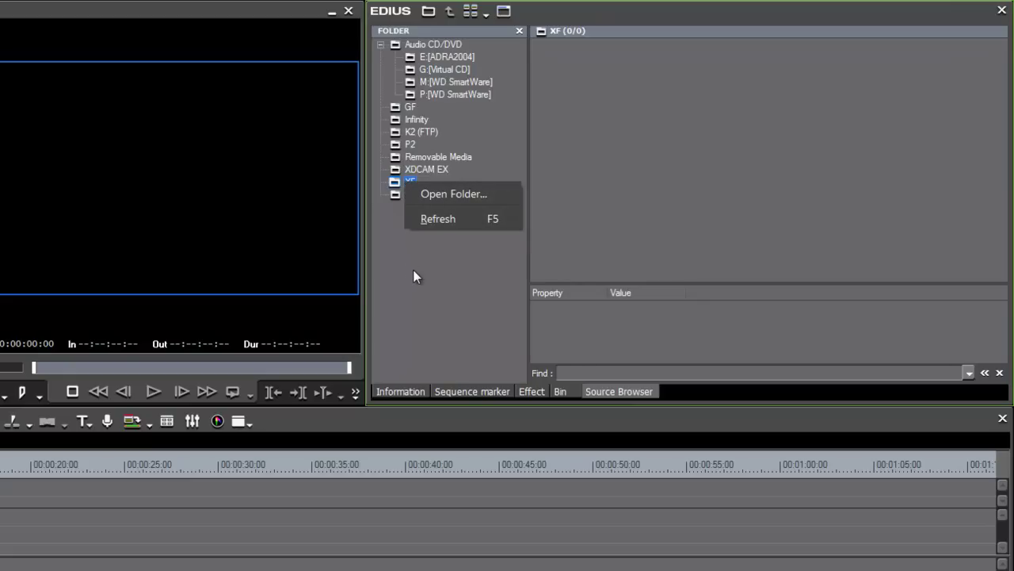
{"action": "left_click", "coordinate": [439, 195]}
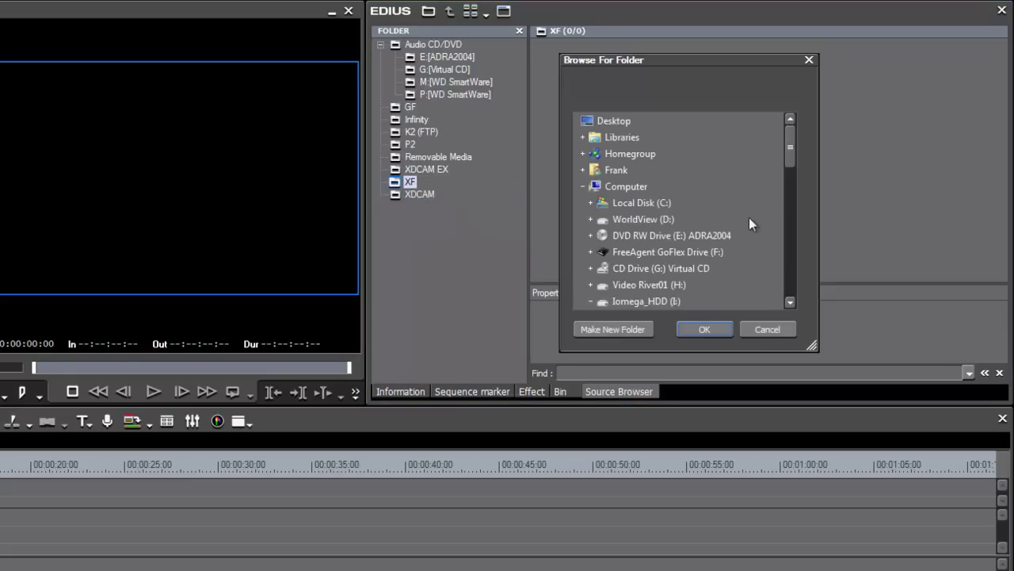
{"action": "left_click_drag", "start_coordinate": [790, 144], "coordinate": [792, 154]}
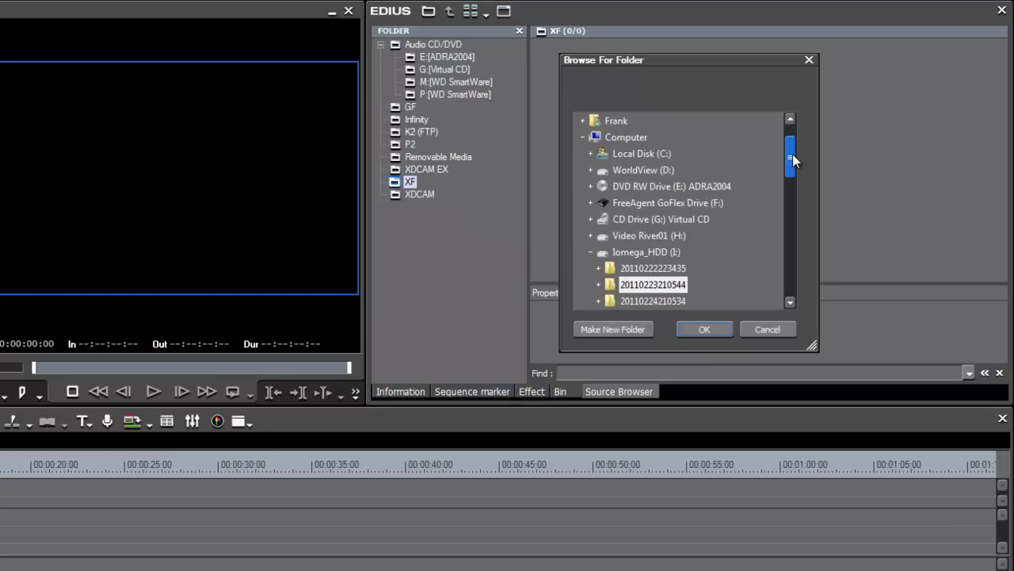
{"action": "left_click", "coordinate": [642, 252]}
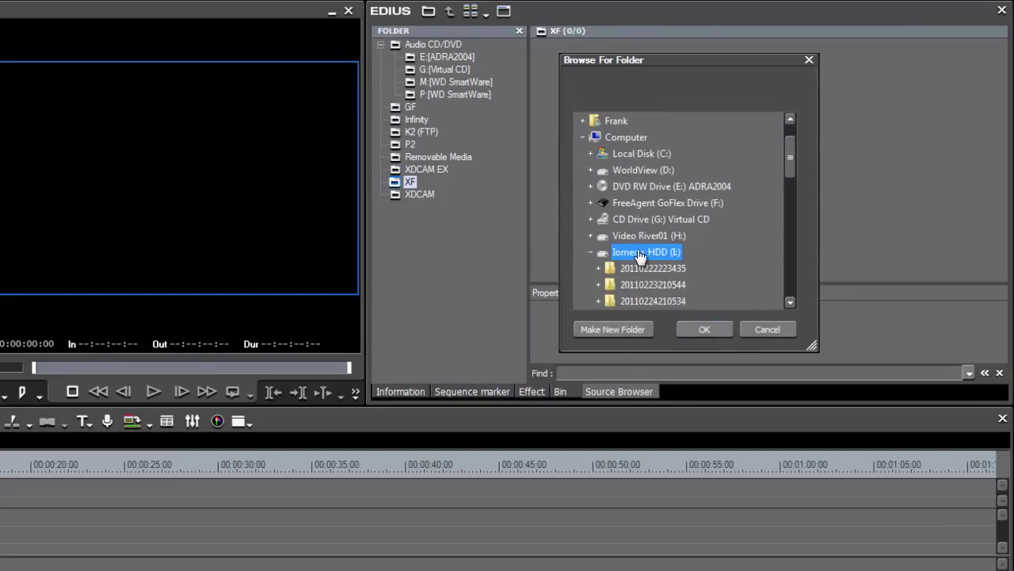
{"action": "left_click_drag", "start_coordinate": [793, 157], "coordinate": [793, 181]}
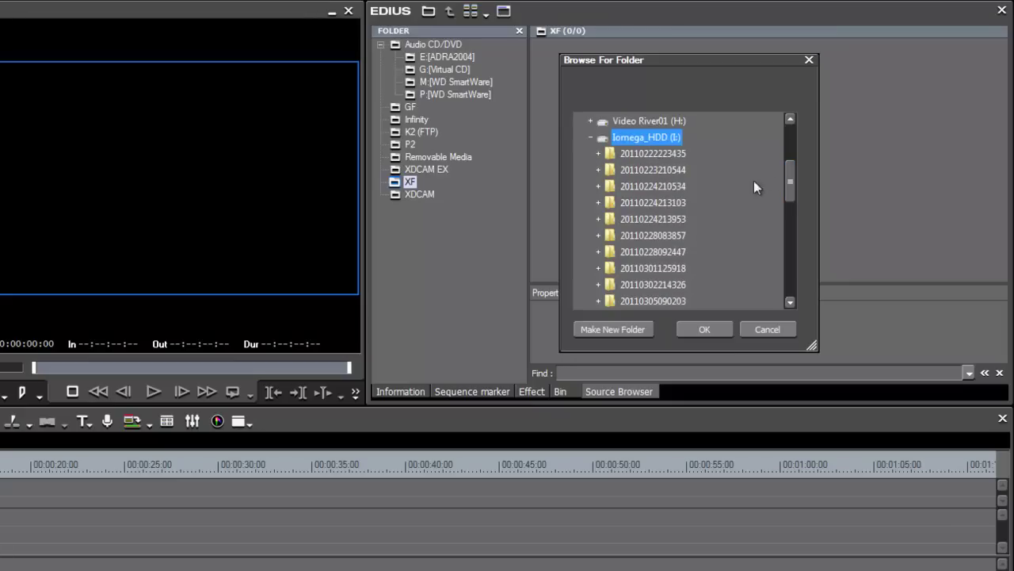
{"action": "mouse_move", "coordinate": [790, 174]}
{"action": "left_mouse_down"}
{"action": "mouse_move", "coordinate": [791, 195]}
{"action": "mouse_move", "coordinate": [790, 175]}
{"action": "left_mouse_up"}
{"action": "left_click", "coordinate": [599, 170]}
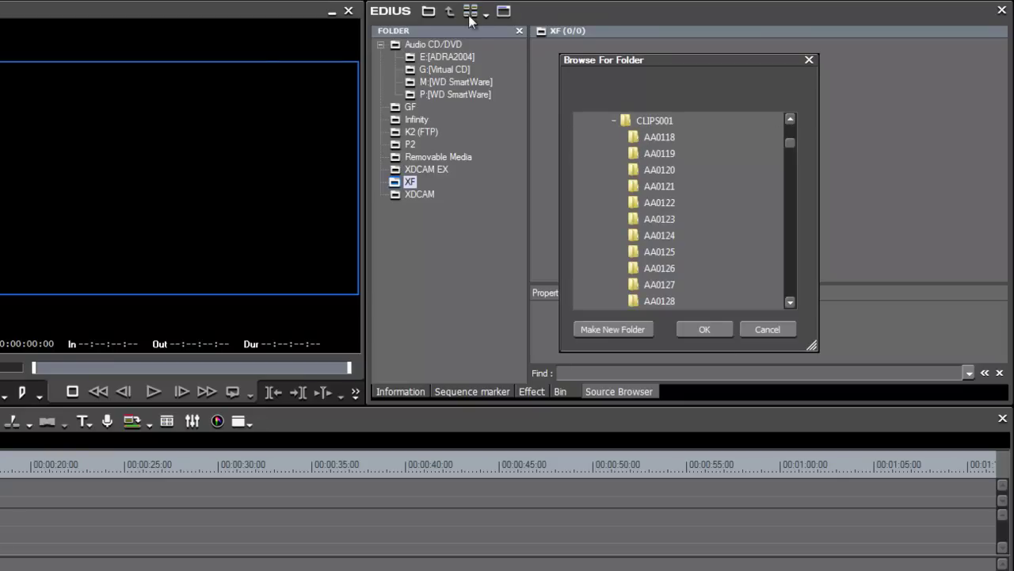
{"action": "left_click", "coordinate": [756, 330]}
Start adding a clip to the bin and browse to a card folder's CONTENTS > CLIPS001 folder on Iomega_HDD (I:)
{"action": "left_click", "coordinate": [560, 391]}
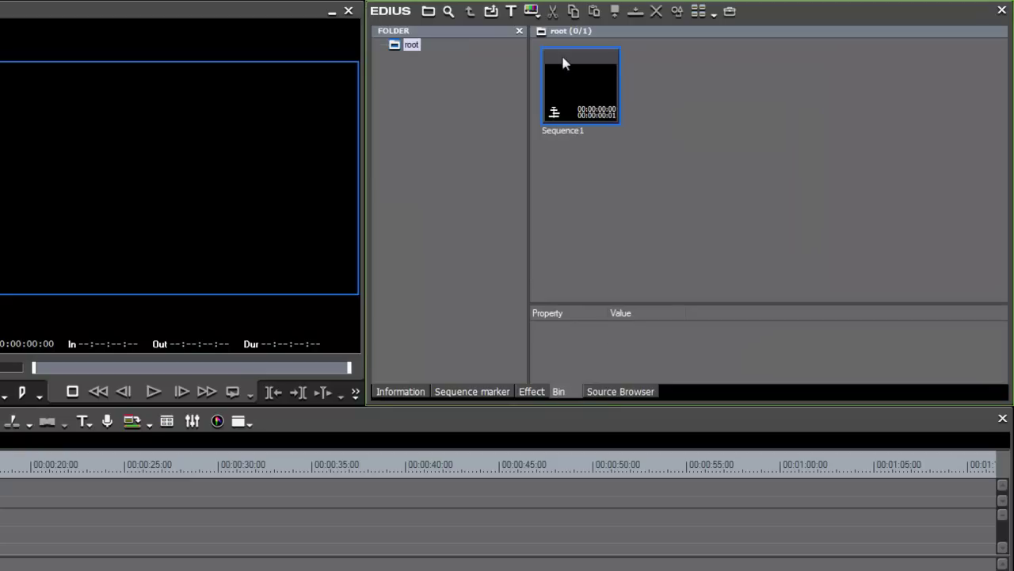
{"action": "left_click", "coordinate": [491, 11]}
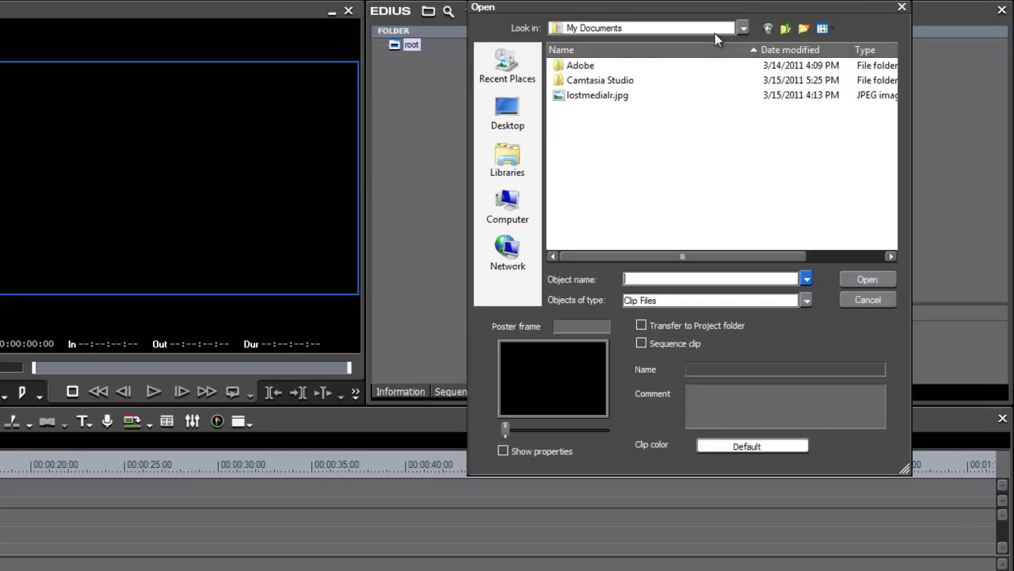
{"action": "left_click", "coordinate": [743, 28]}
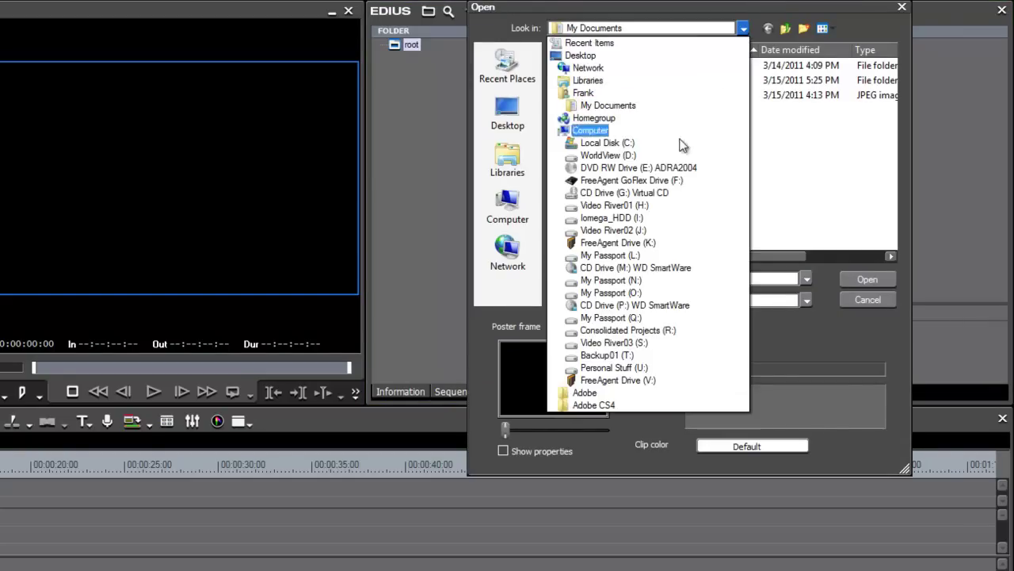
{"action": "left_click", "coordinate": [679, 220]}
{"action": "left_click", "coordinate": [560, 156]}
{"action": "double_click", "coordinate": [559, 156]}
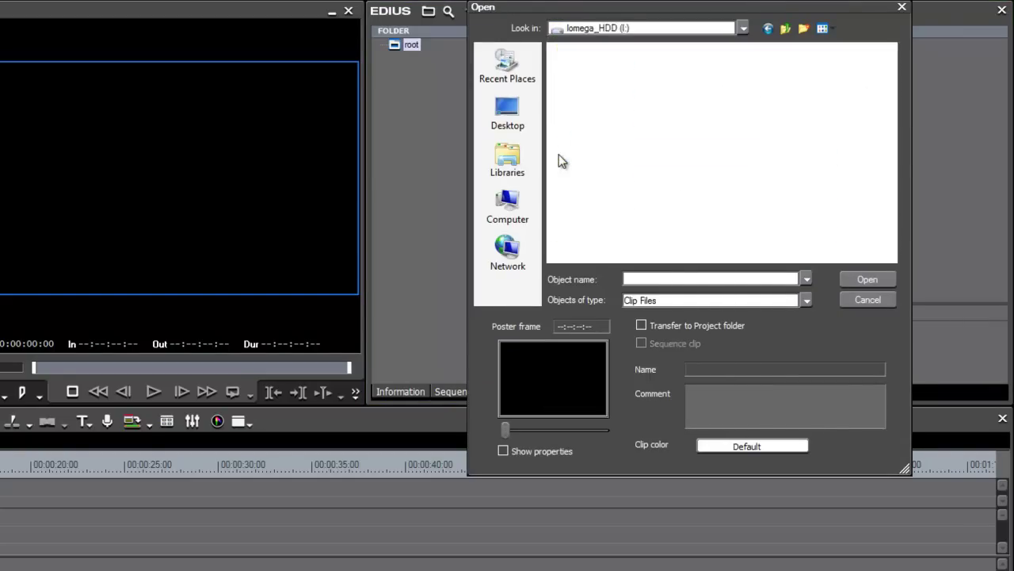
{"action": "double_click", "coordinate": [555, 64]}
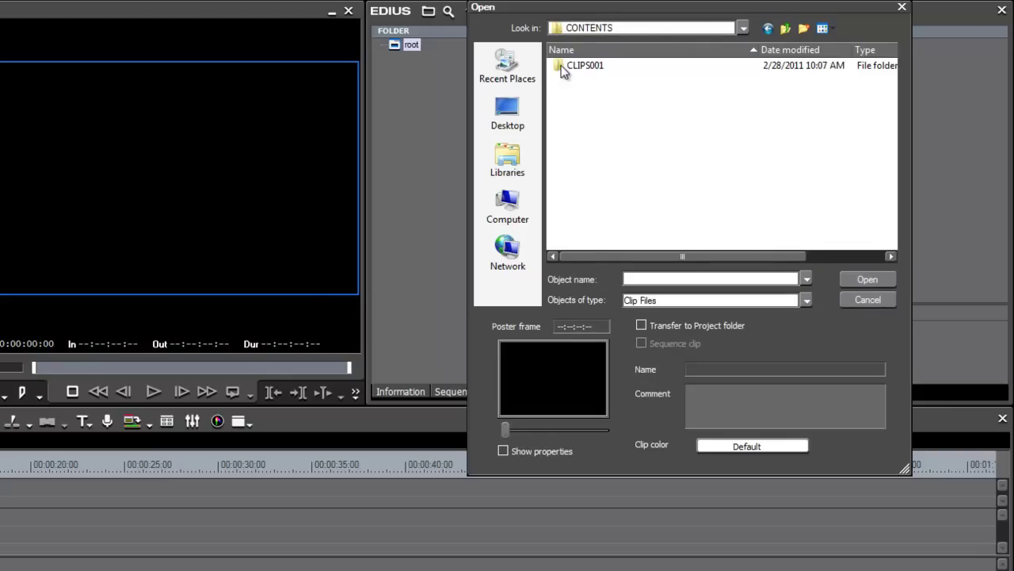
{"action": "double_click", "coordinate": [564, 71]}
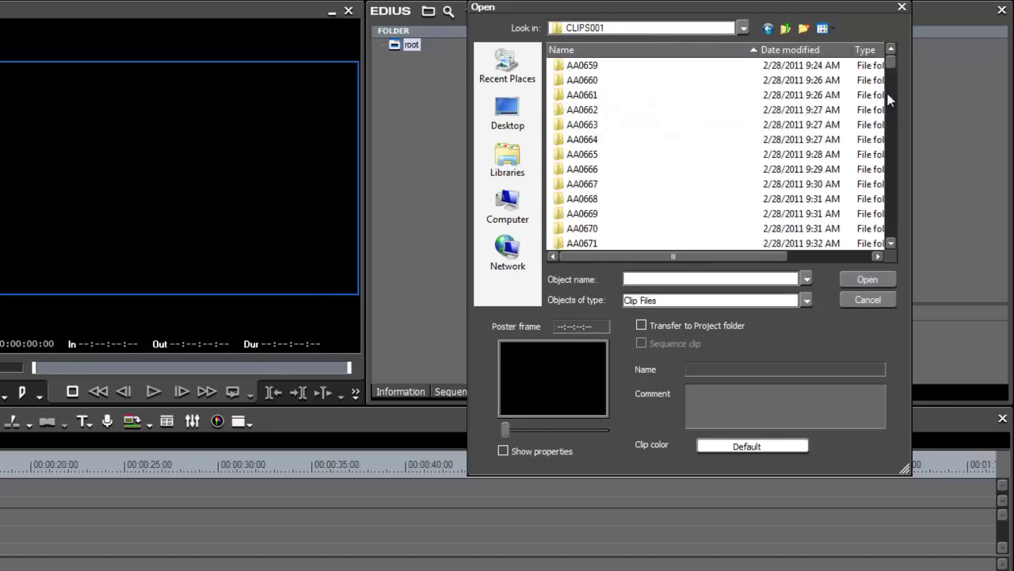
Widen the file dialog and import AA065901.MXF from the AA0659 folder into the bin
{"action": "mouse_move", "coordinate": [891, 64]}
{"action": "left_mouse_down"}
{"action": "mouse_move", "coordinate": [894, 83]}
{"action": "mouse_move", "coordinate": [894, 61]}
{"action": "left_mouse_up"}
{"action": "double_click", "coordinate": [558, 67]}
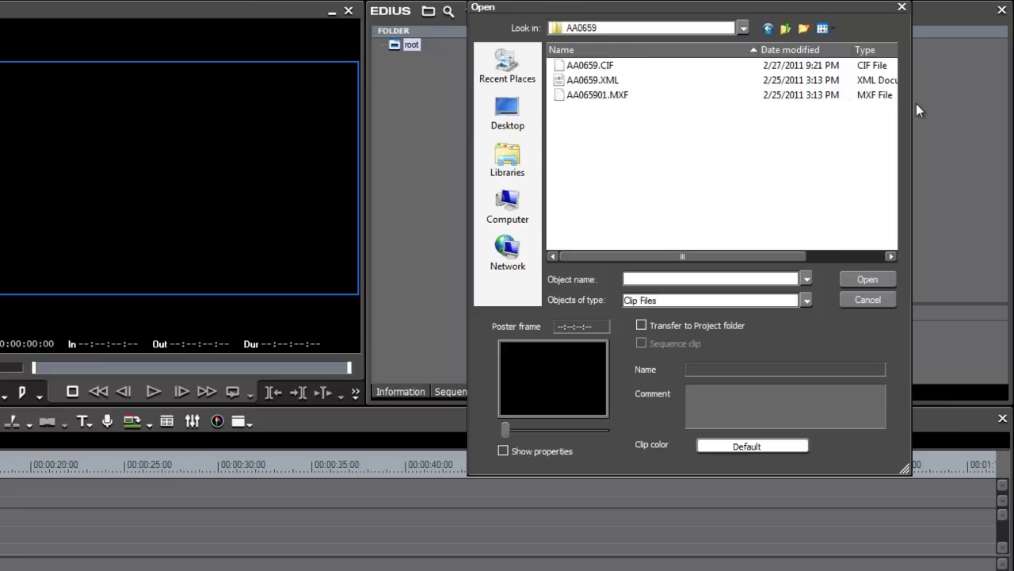
{"action": "left_click_drag", "start_coordinate": [910, 112], "coordinate": [1013, 112]}
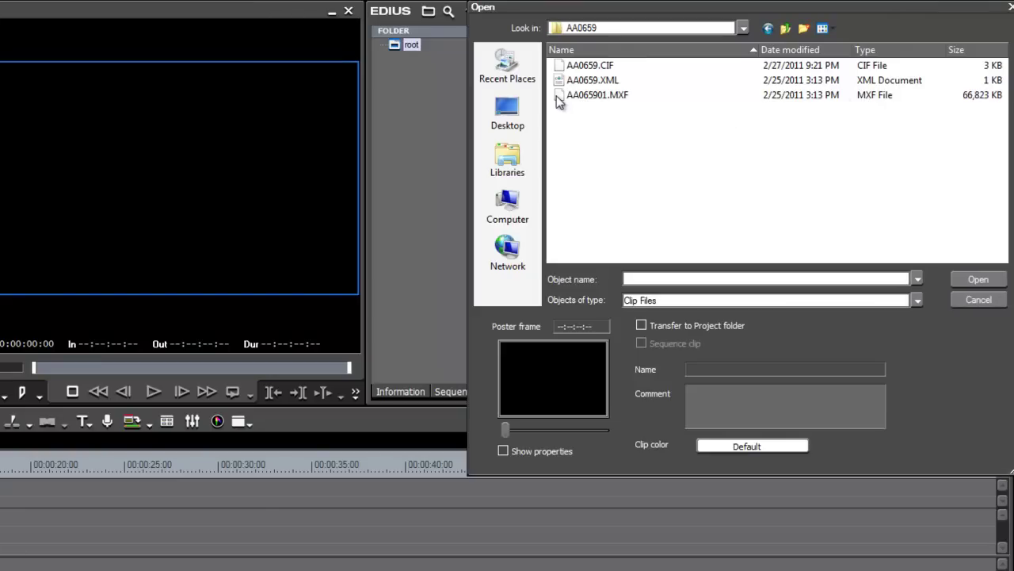
{"action": "left_click", "coordinate": [559, 95]}
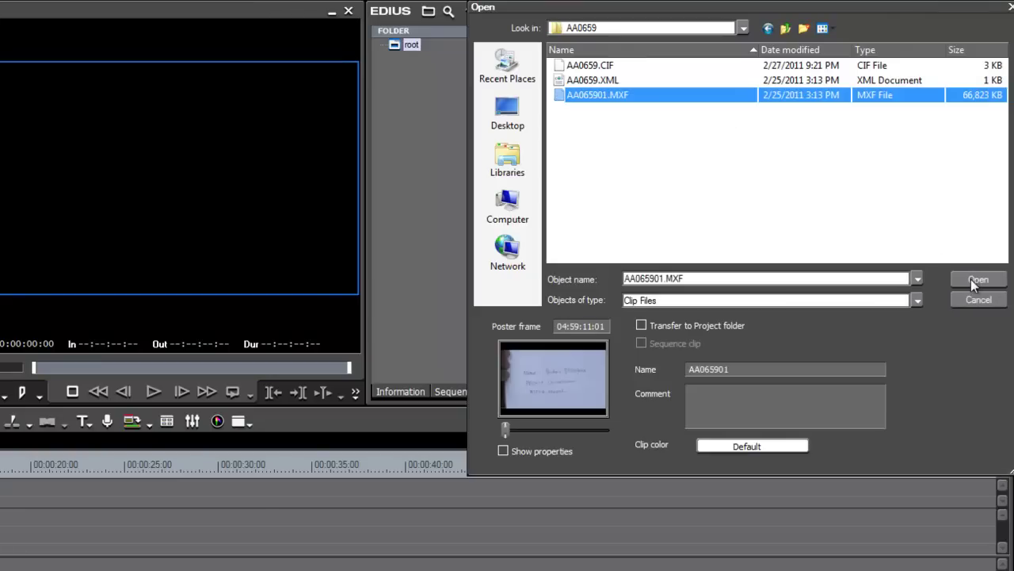
{"action": "left_click", "coordinate": [977, 280]}
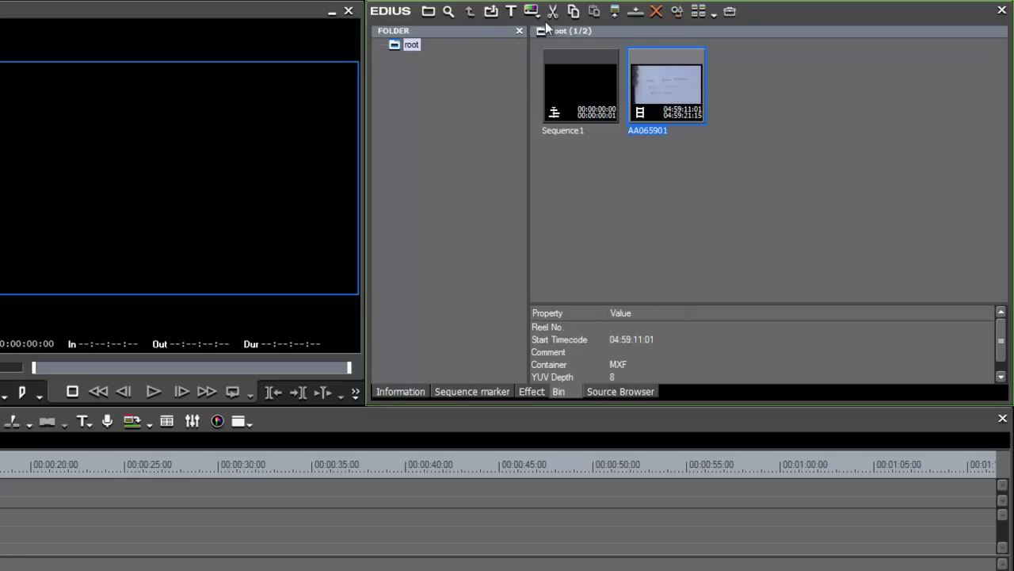
Import AA071001.MXF from the AA0710 folder into the bin
{"action": "left_click", "coordinate": [492, 11]}
{"action": "key", "text": "BackSpace"}
{"action": "double_click", "coordinate": [562, 199]}
{"action": "left_click", "coordinate": [560, 95]}
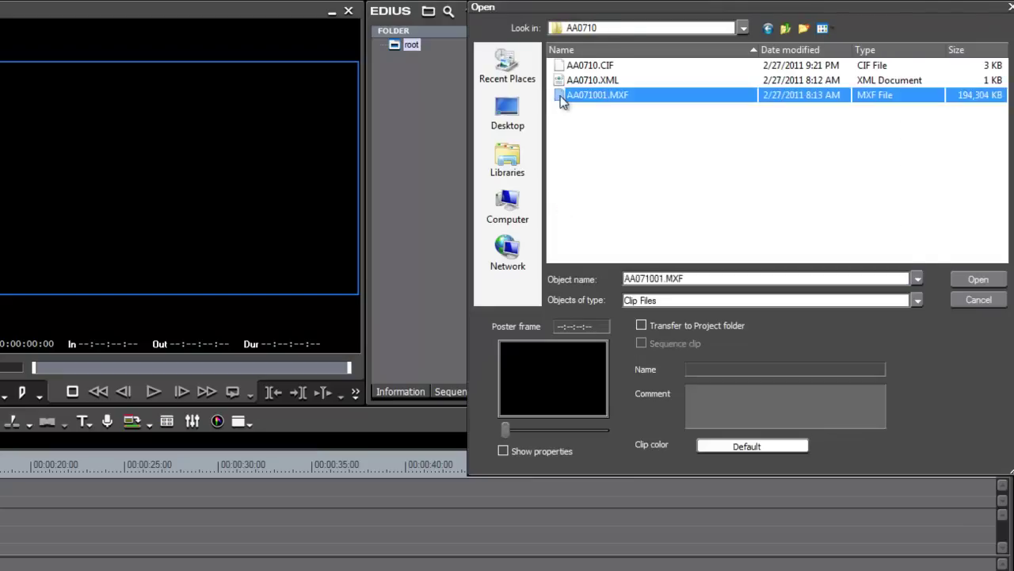
{"action": "double_click", "coordinate": [561, 95]}
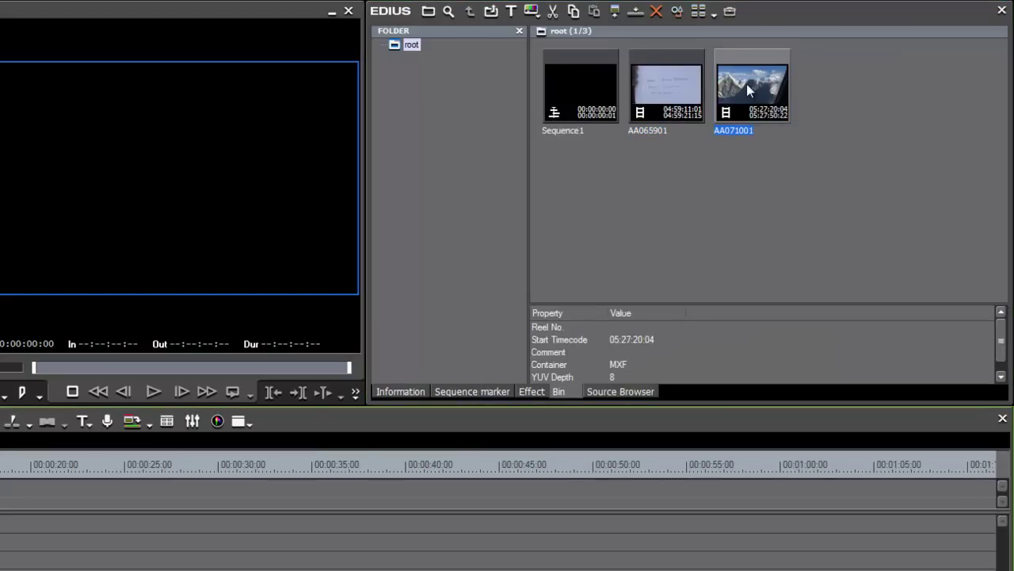
Preview clip AA071001 in the player, and place it on the 1 V and 1 A tracks about 7 seconds into the sequence
{"action": "double_click", "coordinate": [747, 84]}
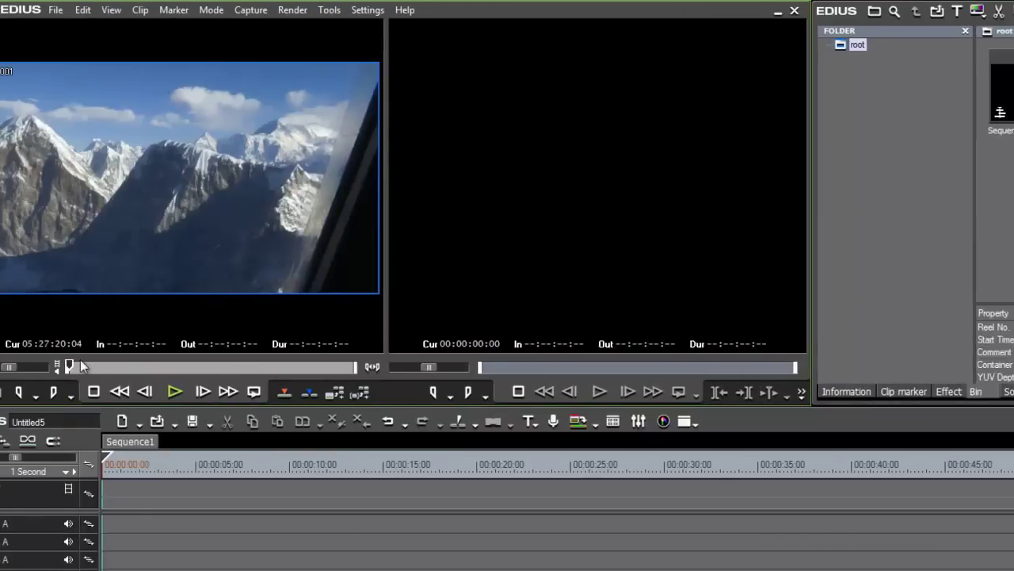
{"action": "left_click_drag", "start_coordinate": [156, 366], "coordinate": [252, 301]}
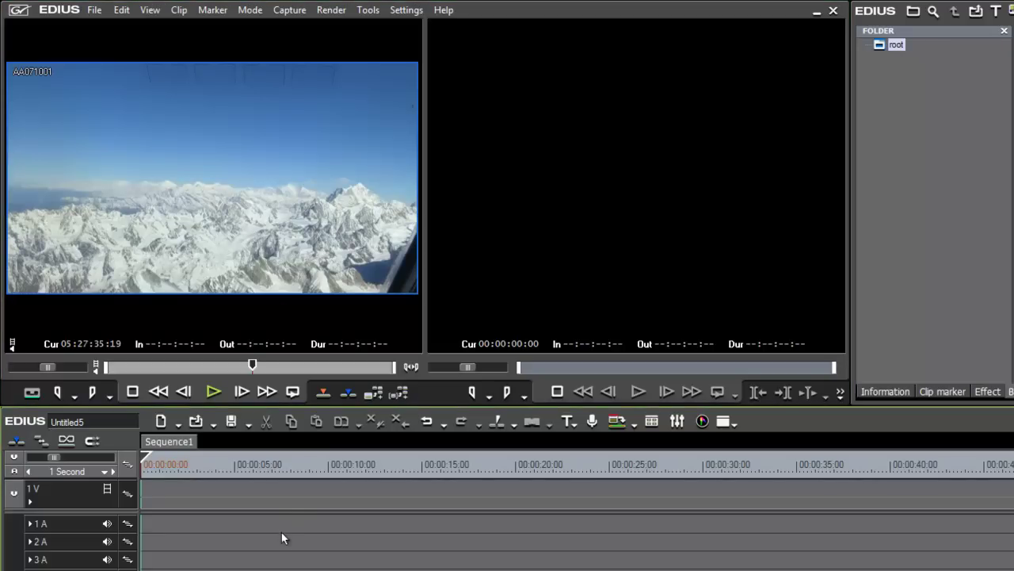
{"action": "left_click_drag", "start_coordinate": [283, 505], "coordinate": [283, 509]}
{"action": "left_click_drag", "start_coordinate": [375, 463], "coordinate": [552, 469]}
{"action": "key", "text": "space"}
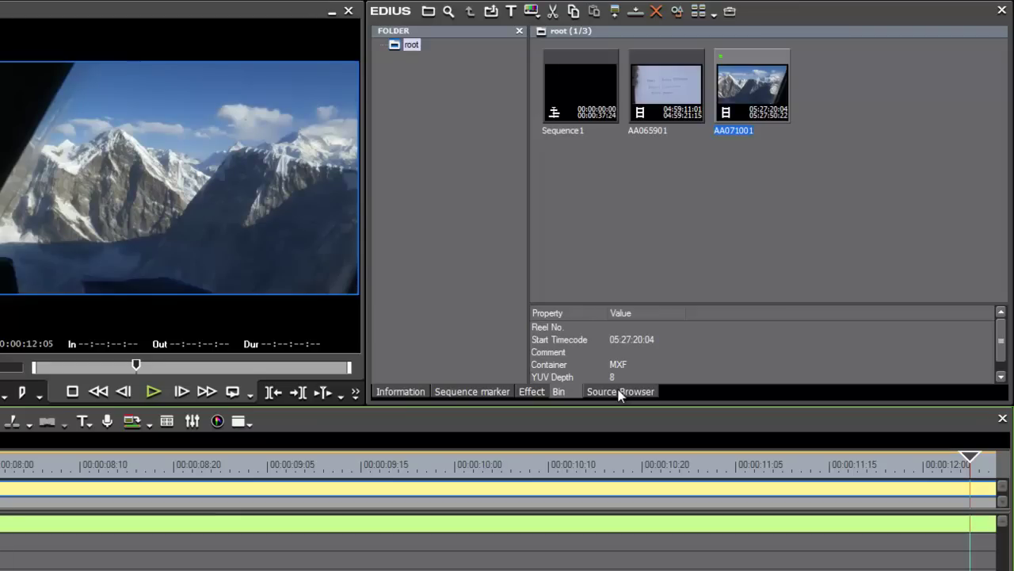
{"action": "left_click", "coordinate": [619, 391]}
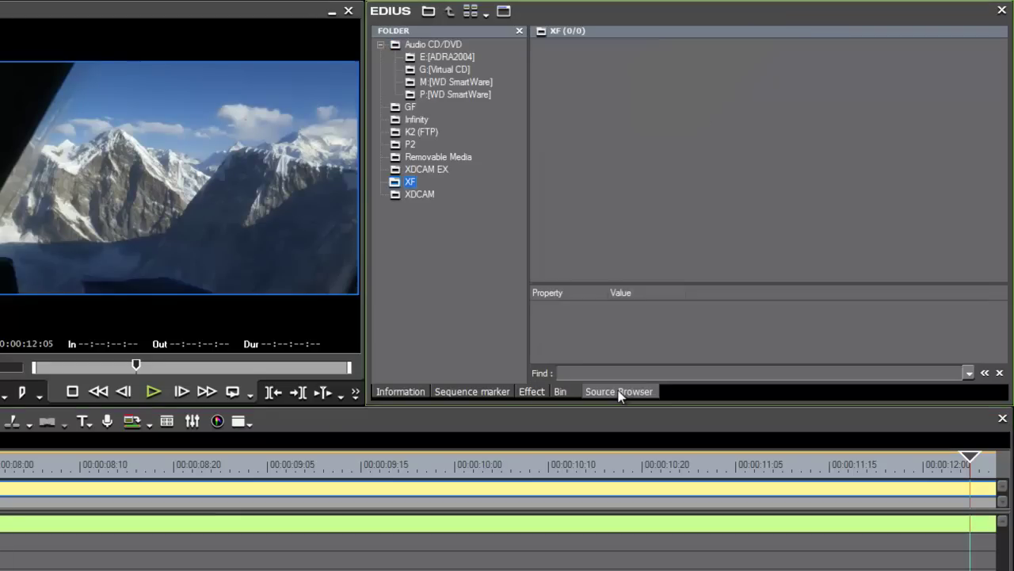
{"action": "right_click", "coordinate": [398, 179]}
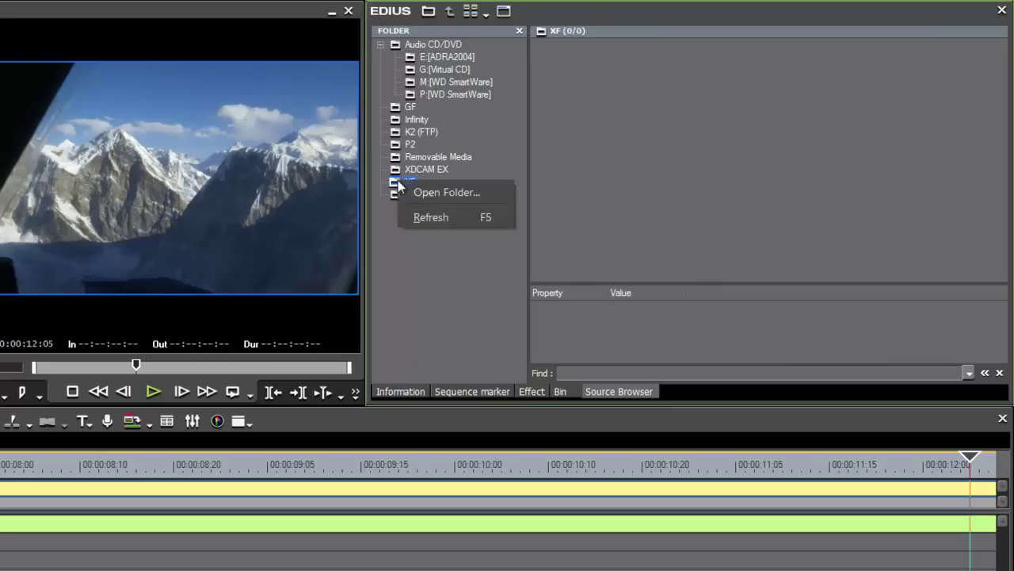
{"action": "left_click", "coordinate": [464, 191]}
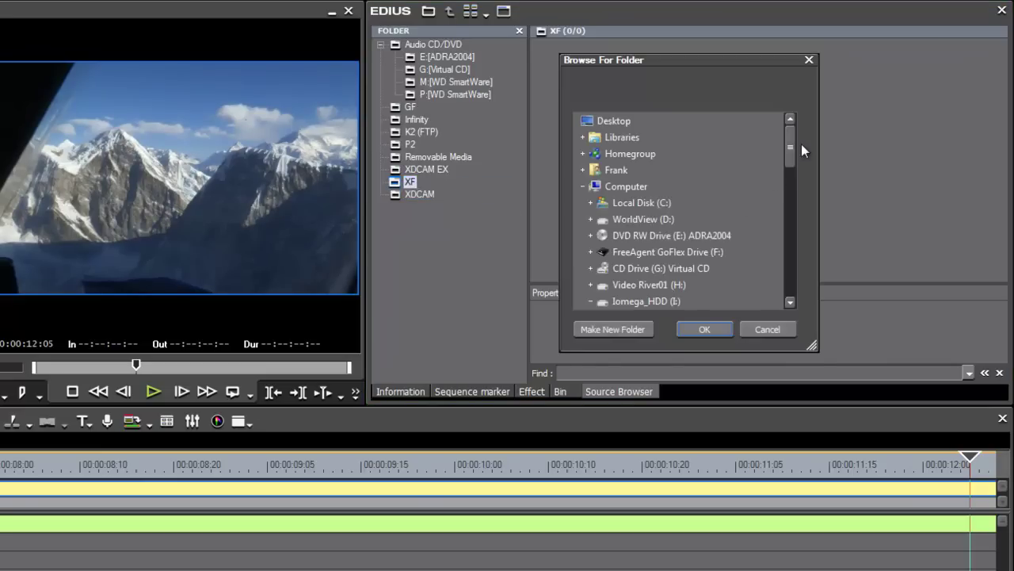
{"action": "left_click_drag", "start_coordinate": [789, 141], "coordinate": [789, 168]}
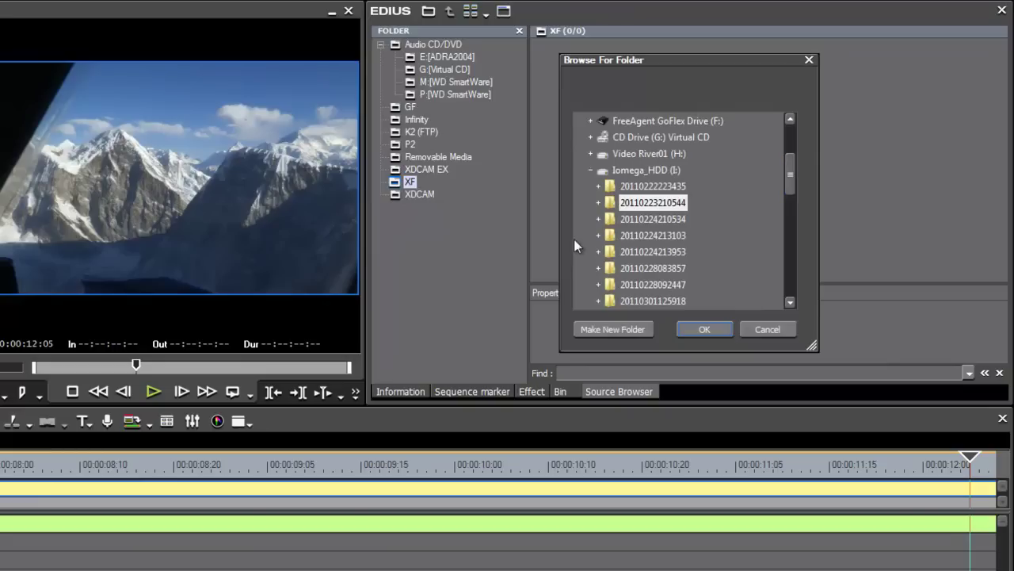
{"action": "left_click", "coordinate": [626, 221]}
{"action": "scroll", "coordinate": [642, 229], "scroll_direction": "up", "scroll_amount": 2}
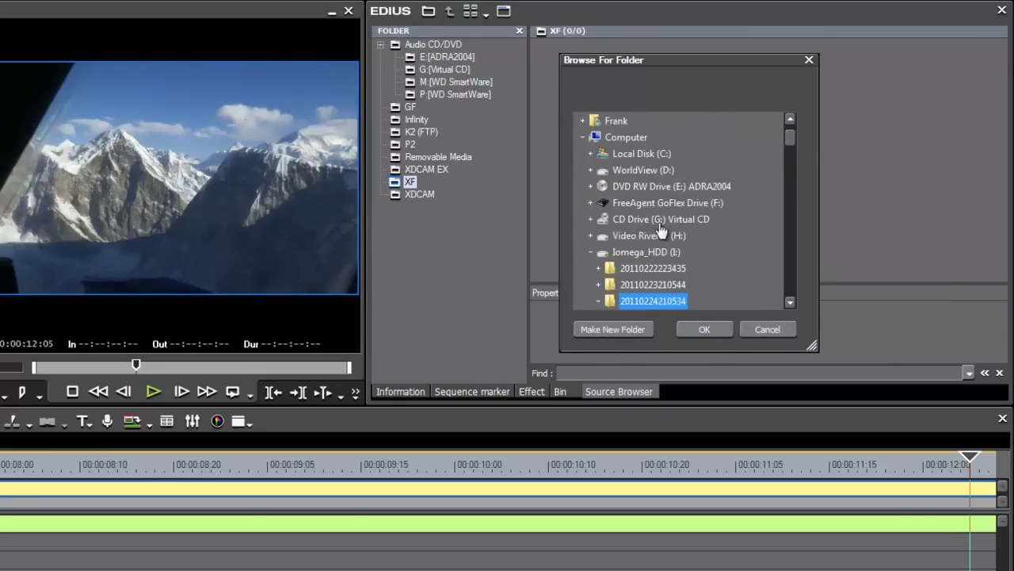
{"action": "left_click_drag", "start_coordinate": [791, 124], "coordinate": [793, 143]}
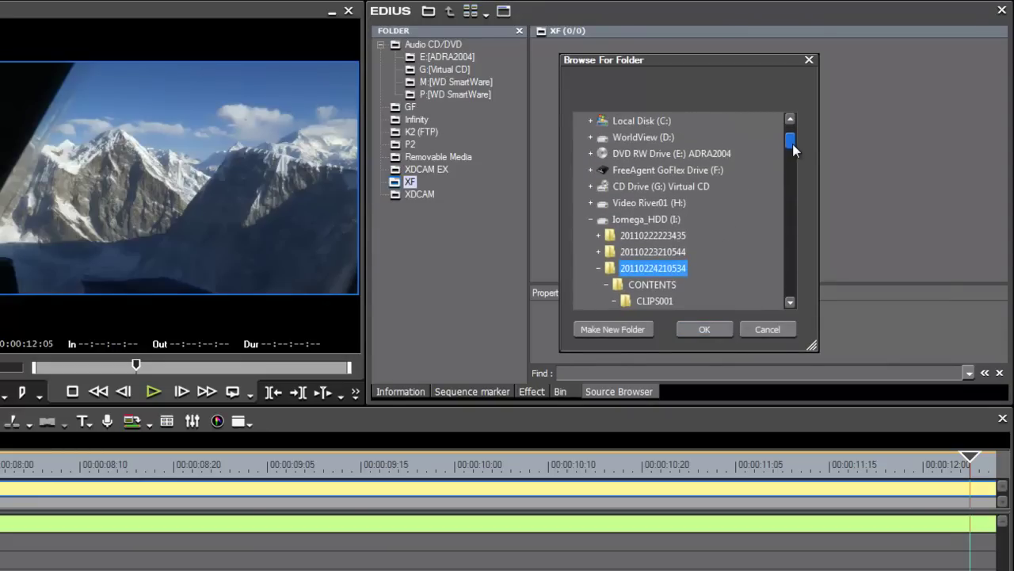
{"action": "left_click", "coordinate": [707, 327]}
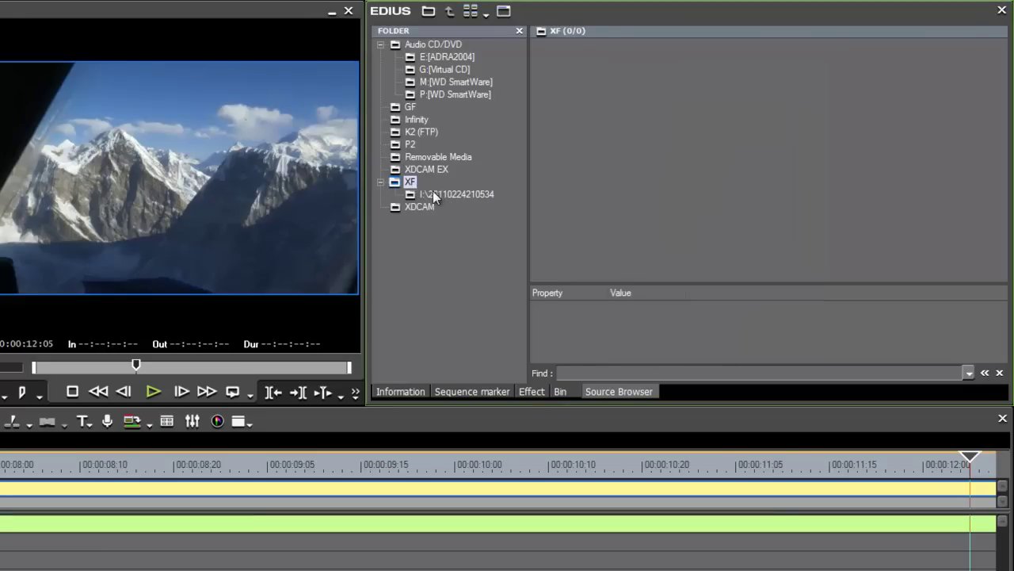
{"action": "left_click", "coordinate": [458, 196]}
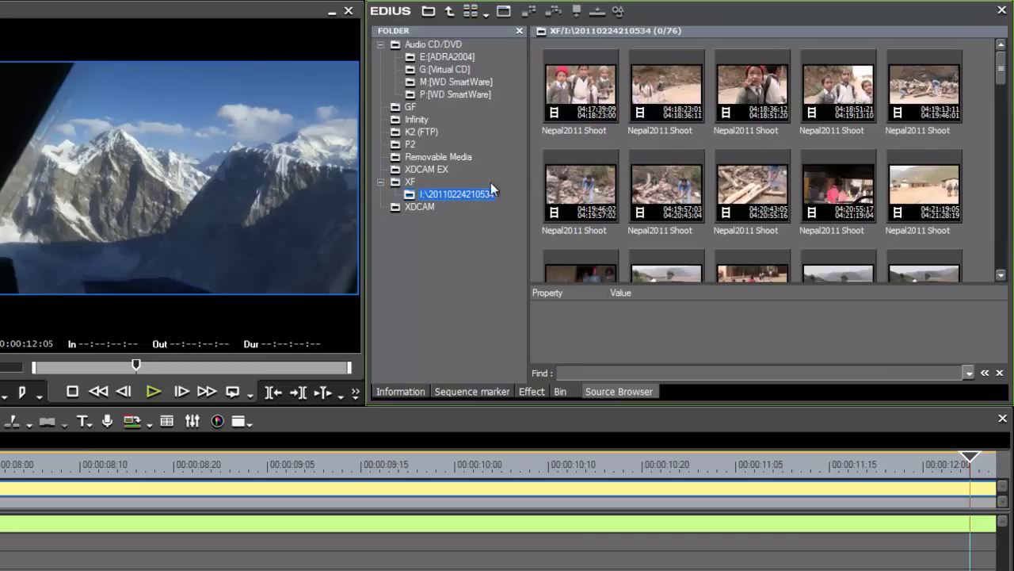
{"action": "mouse_move", "coordinate": [1004, 70]}
{"action": "left_mouse_down"}
{"action": "mouse_move", "coordinate": [1006, 213]}
{"action": "mouse_move", "coordinate": [1005, 72]}
{"action": "left_mouse_up"}
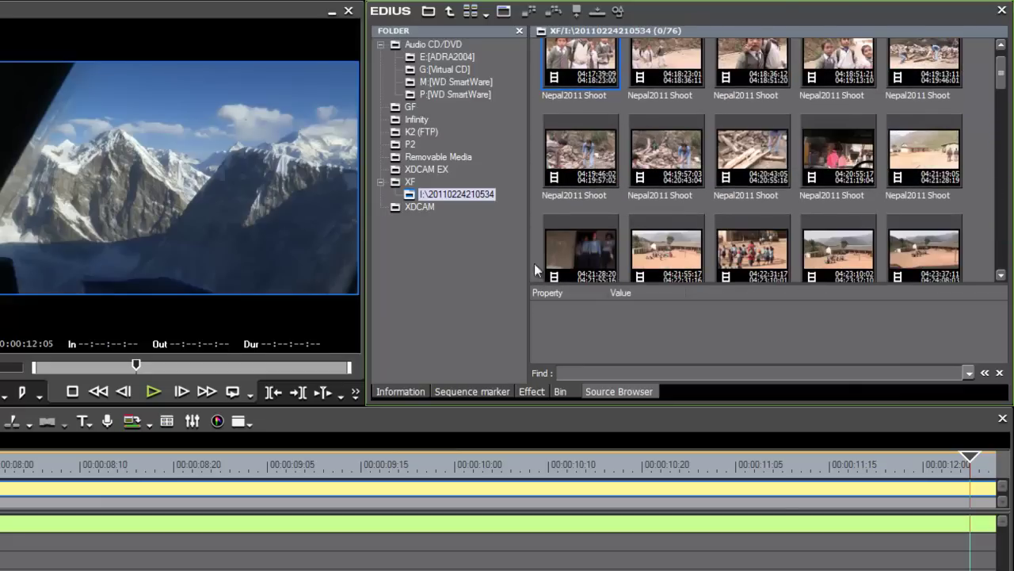
{"action": "left_click", "coordinate": [410, 183]}
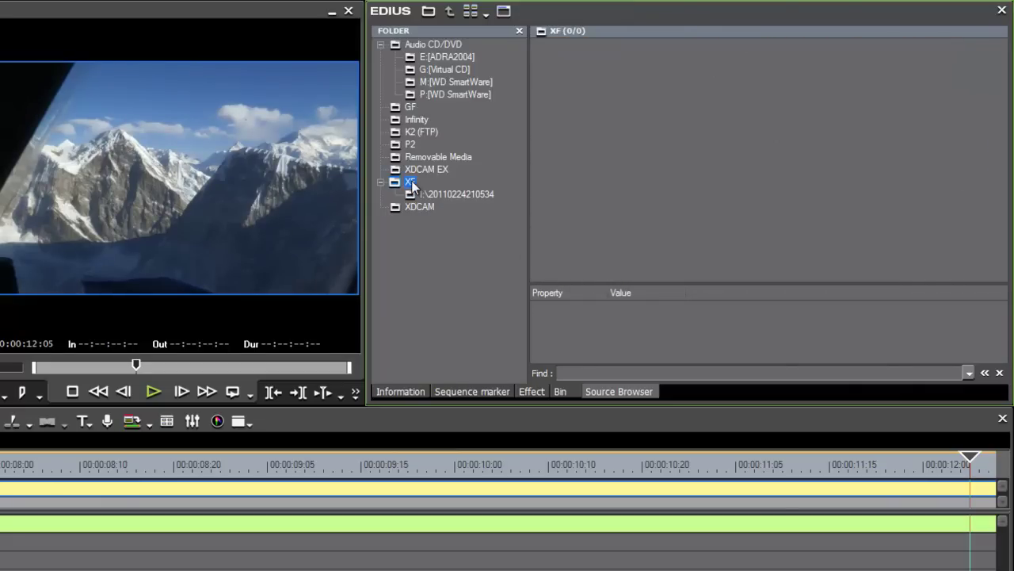
{"action": "right_click", "coordinate": [412, 185]}
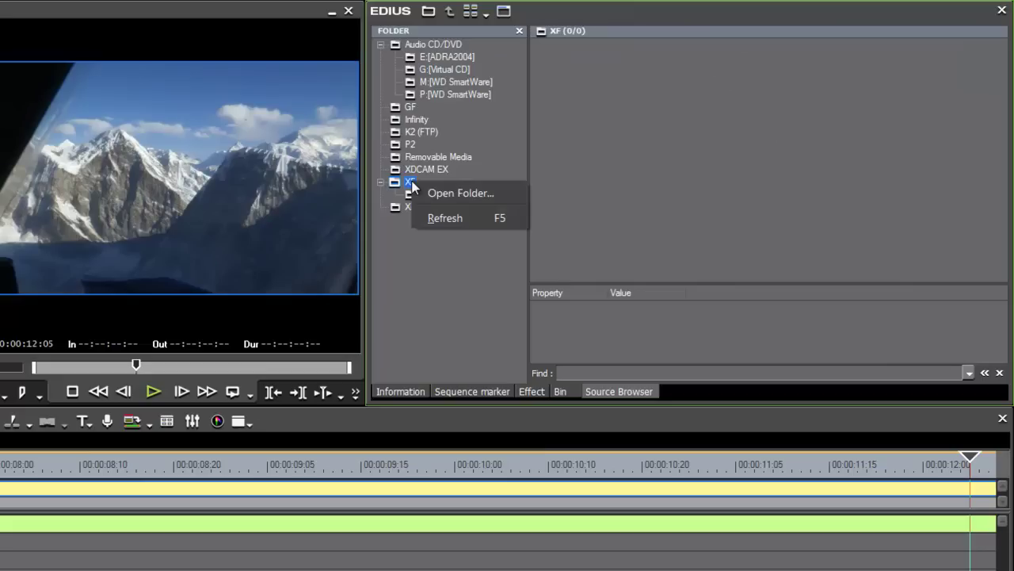
{"action": "left_click", "coordinate": [472, 190]}
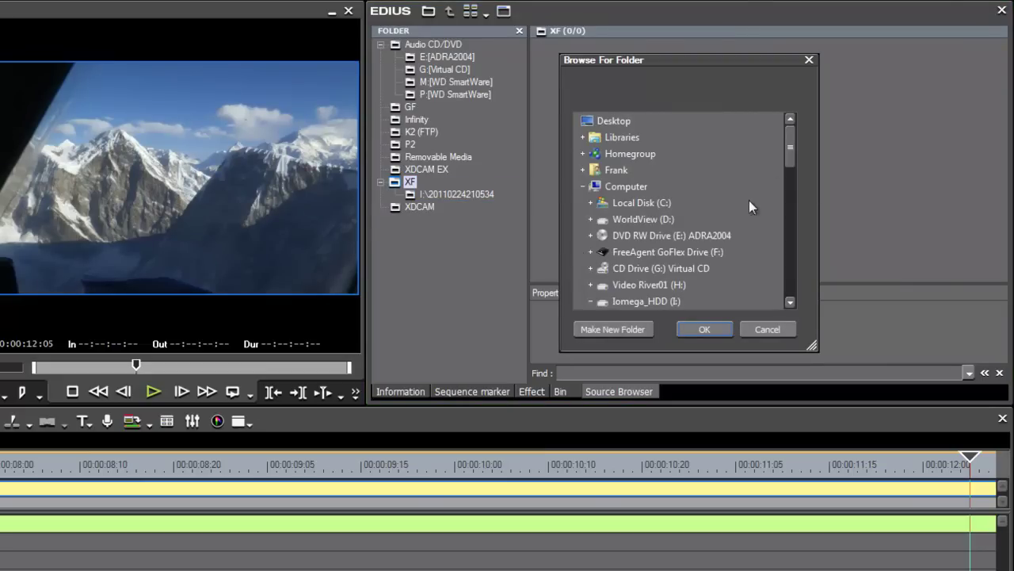
{"action": "left_click", "coordinate": [591, 301]}
{"action": "left_click_drag", "start_coordinate": [790, 139], "coordinate": [790, 177]}
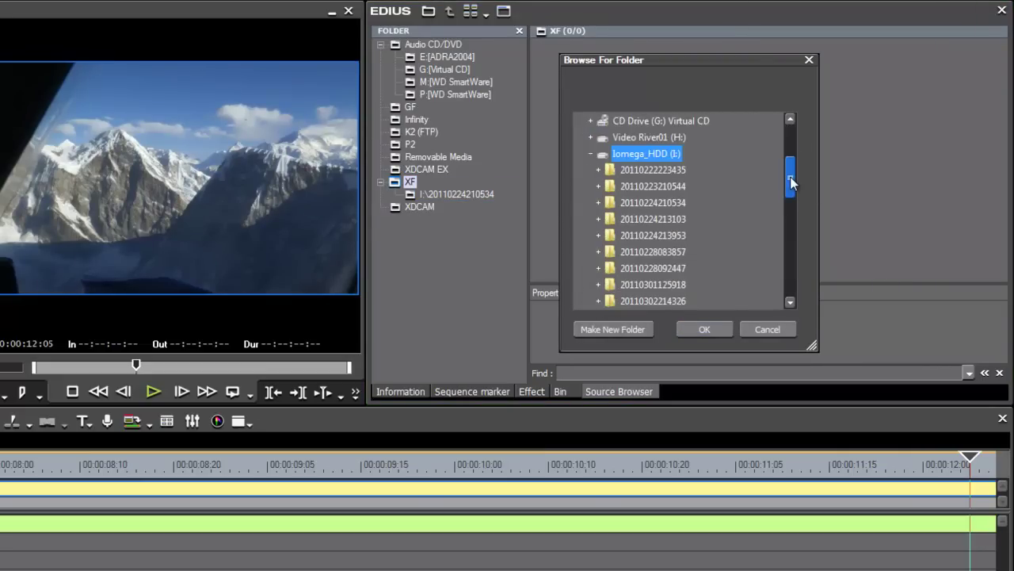
{"action": "left_click", "coordinate": [647, 178]}
{"action": "left_click_drag", "start_coordinate": [790, 156], "coordinate": [793, 179]}
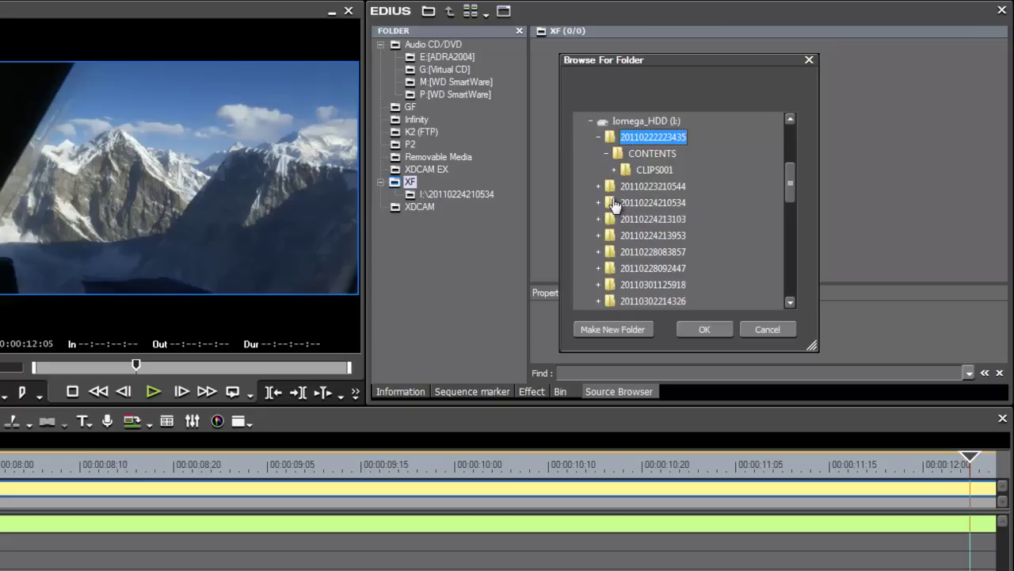
{"action": "left_click", "coordinate": [611, 269]}
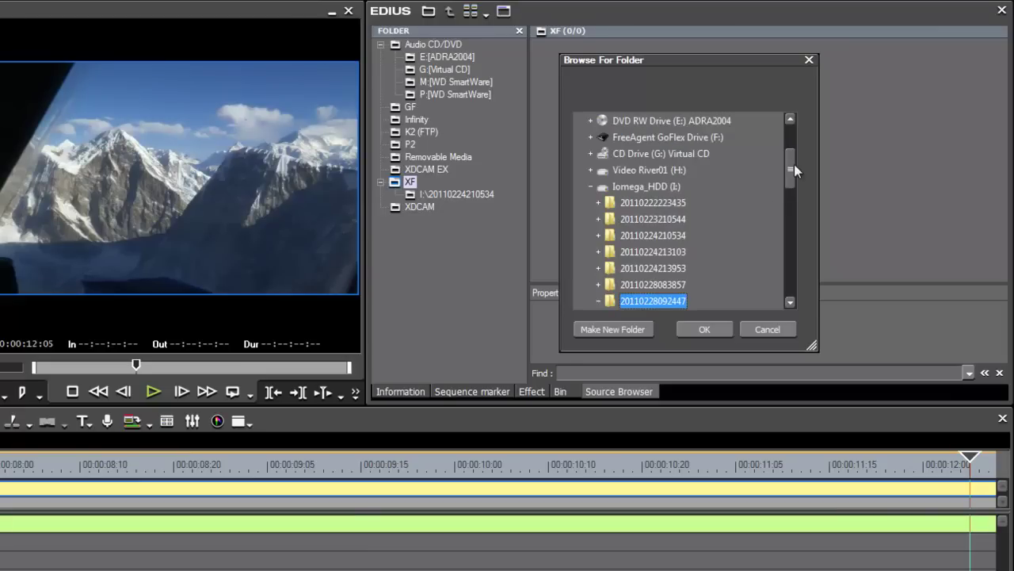
{"action": "left_click_drag", "start_coordinate": [791, 167], "coordinate": [790, 185]}
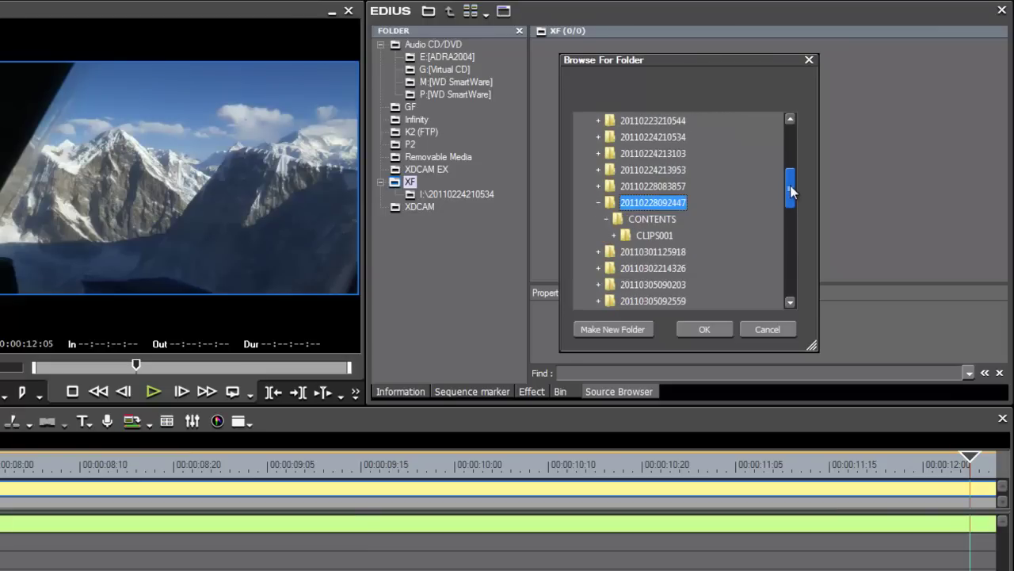
{"action": "left_click", "coordinate": [707, 328]}
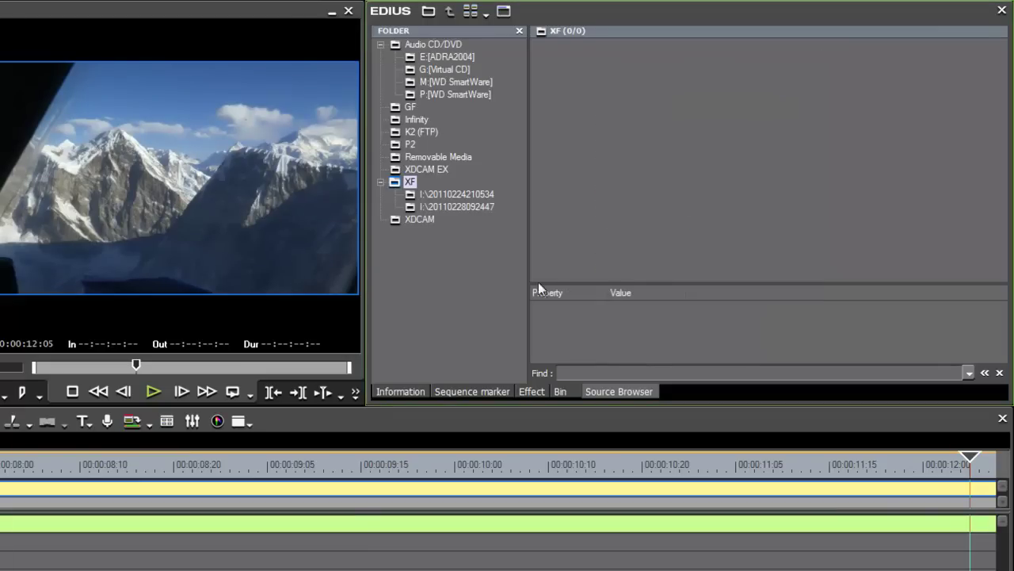
{"action": "left_click", "coordinate": [481, 208]}
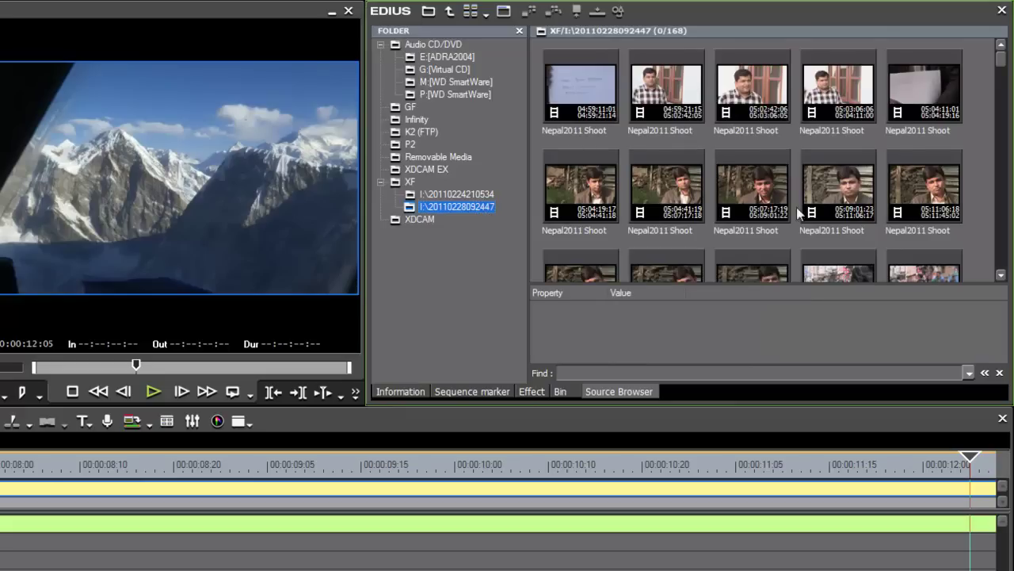
{"action": "left_click_drag", "start_coordinate": [1002, 61], "coordinate": [1012, 36]}
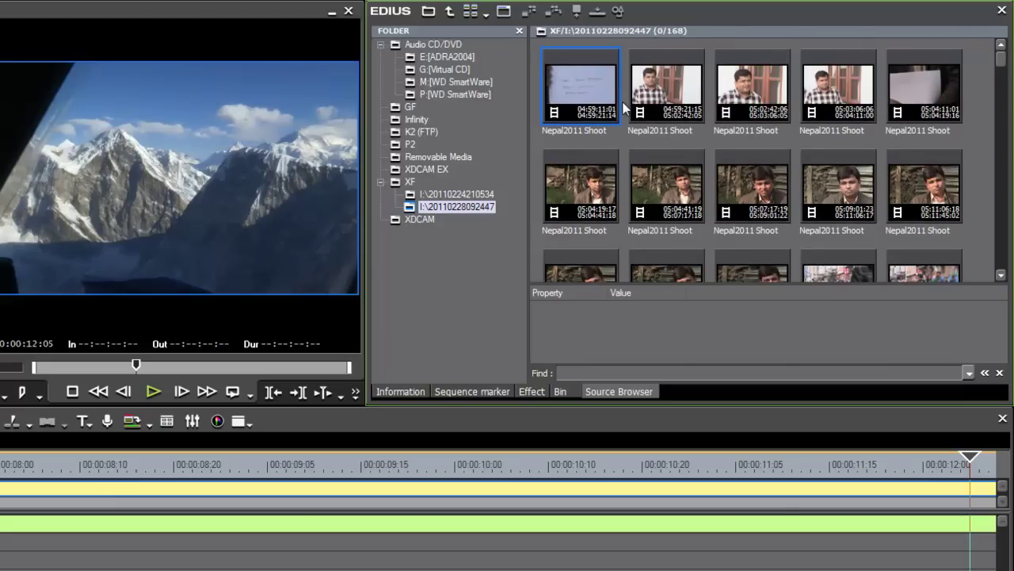
{"action": "key", "text": "ctrl+a"}
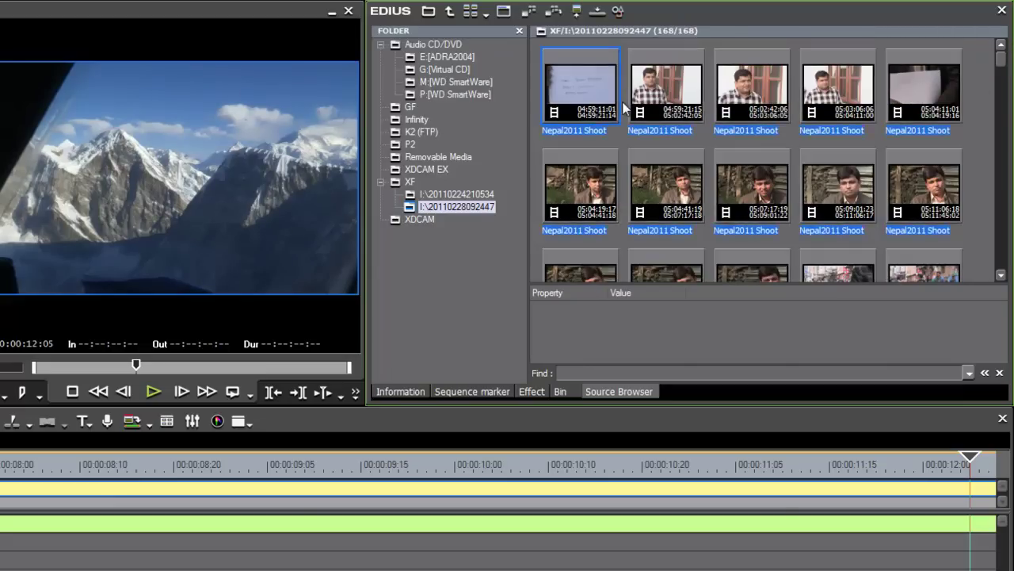
{"action": "left_click", "coordinate": [533, 14]}
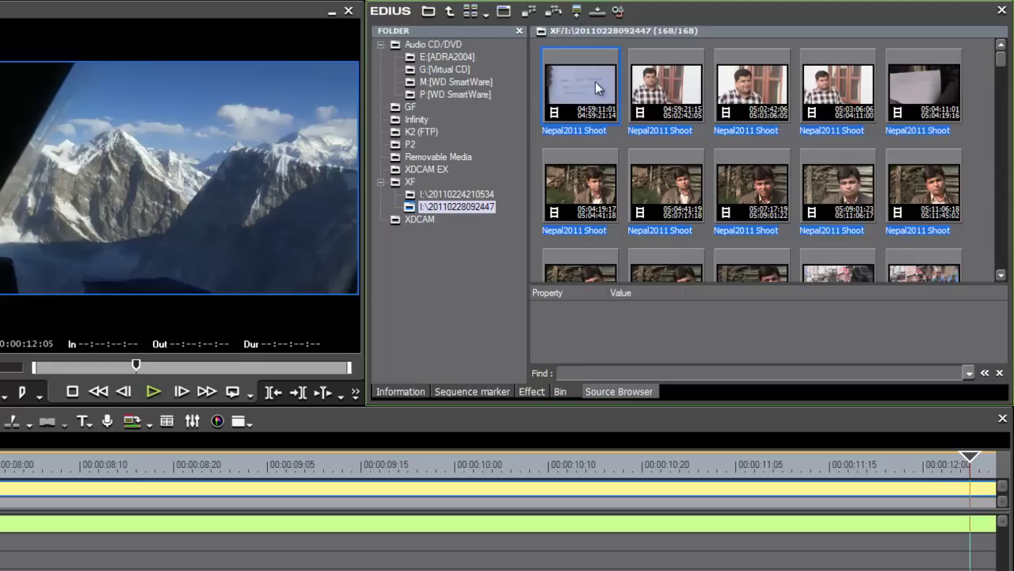
{"action": "left_click", "coordinate": [555, 12]}
{"action": "left_click", "coordinate": [528, 13]}
{"action": "left_click", "coordinate": [558, 392]}
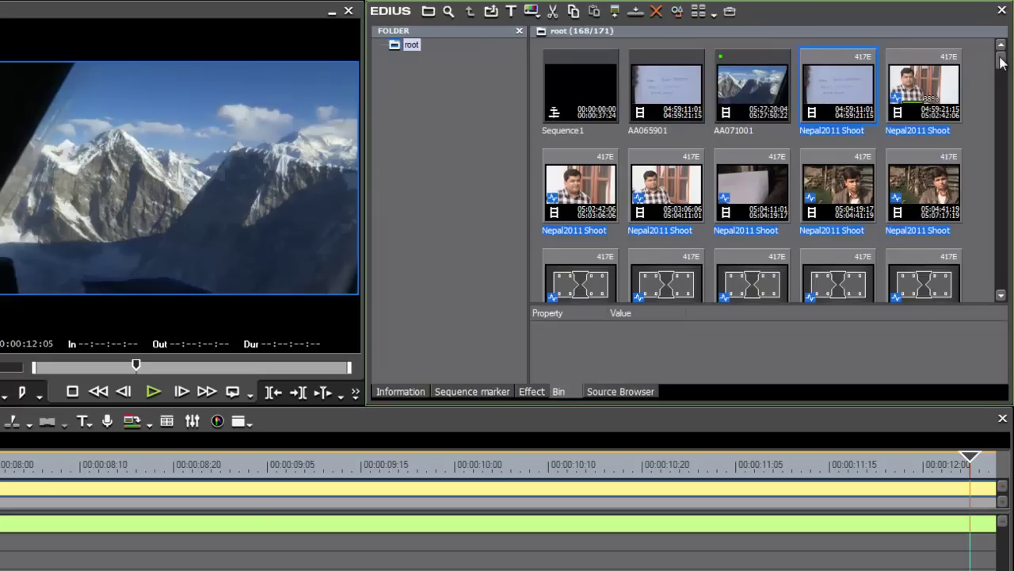
Place the Nepal2011 Shoot street march clip from the bin on tracks 1 V and 1 A at about 29 seconds, and play through it
{"action": "scroll", "coordinate": [1003, 60], "scroll_direction": "down", "scroll_amount": 10}
{"action": "double_click", "coordinate": [667, 163]}
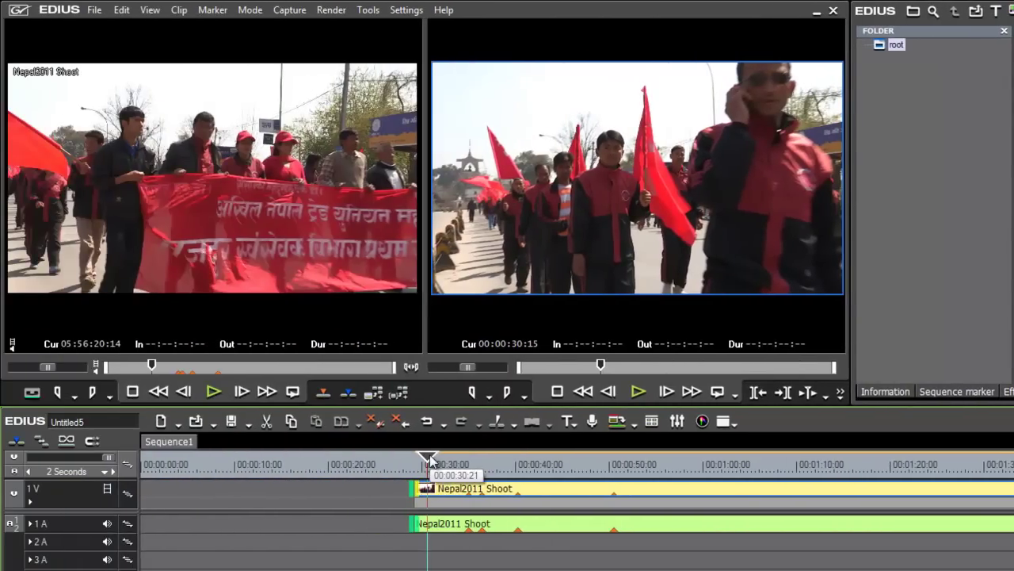
{"action": "key", "text": "space"}
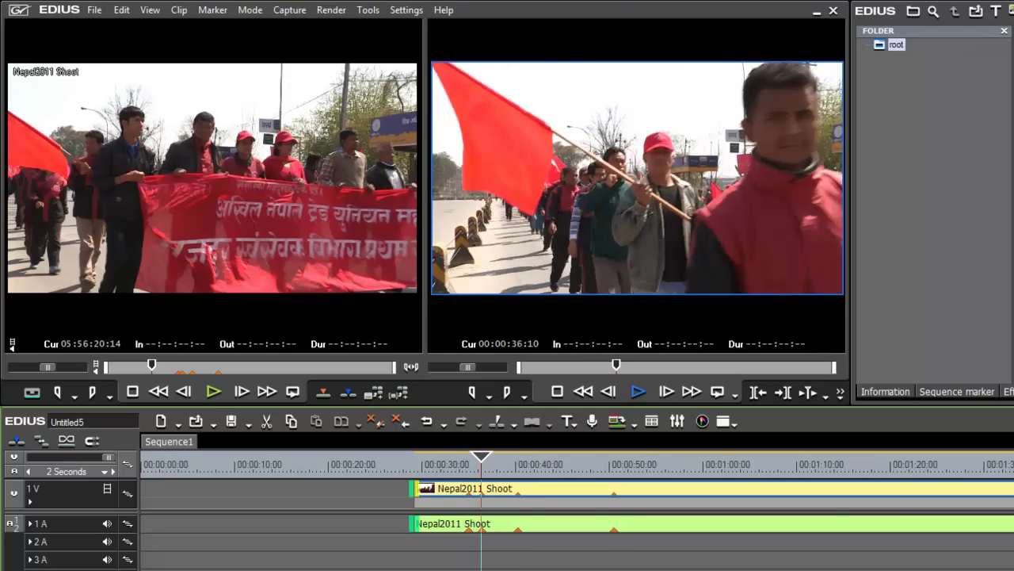
{"action": "key", "text": "space"}
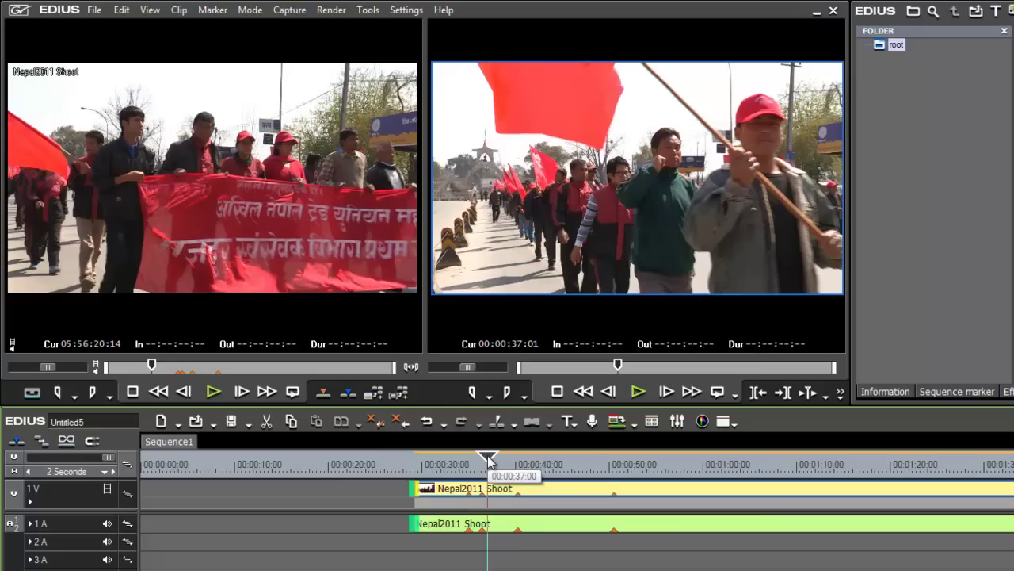
{"action": "left_click_drag", "start_coordinate": [488, 460], "coordinate": [562, 474]}
{"action": "key", "text": "space"}
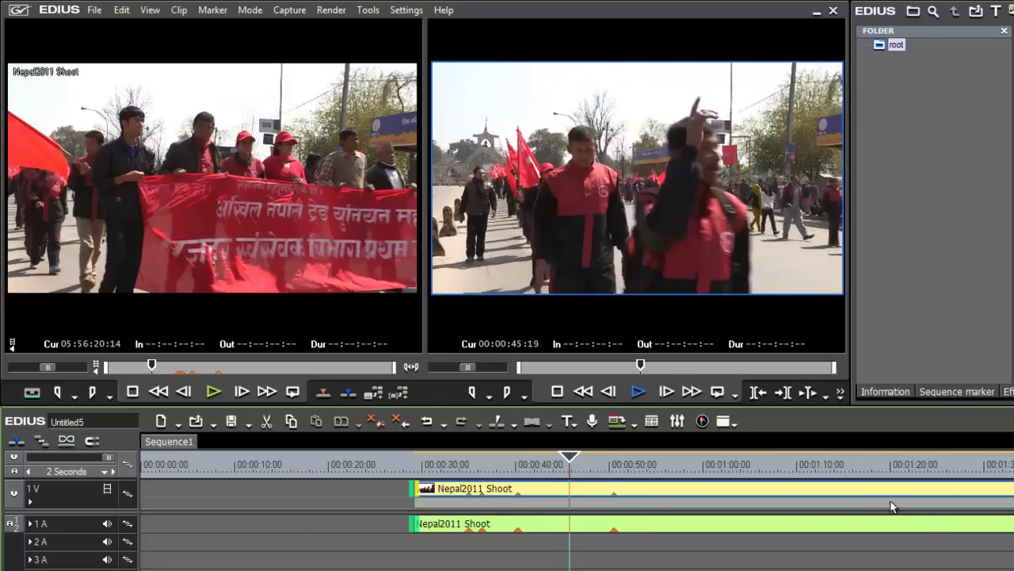
{"action": "key", "text": "space"}
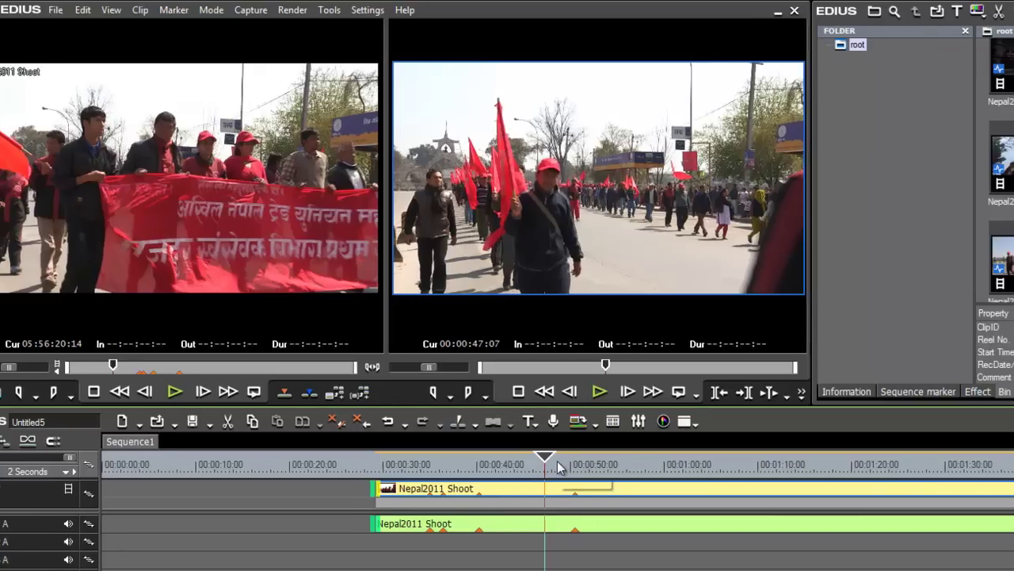
{"action": "left_click", "coordinate": [1013, 392]}
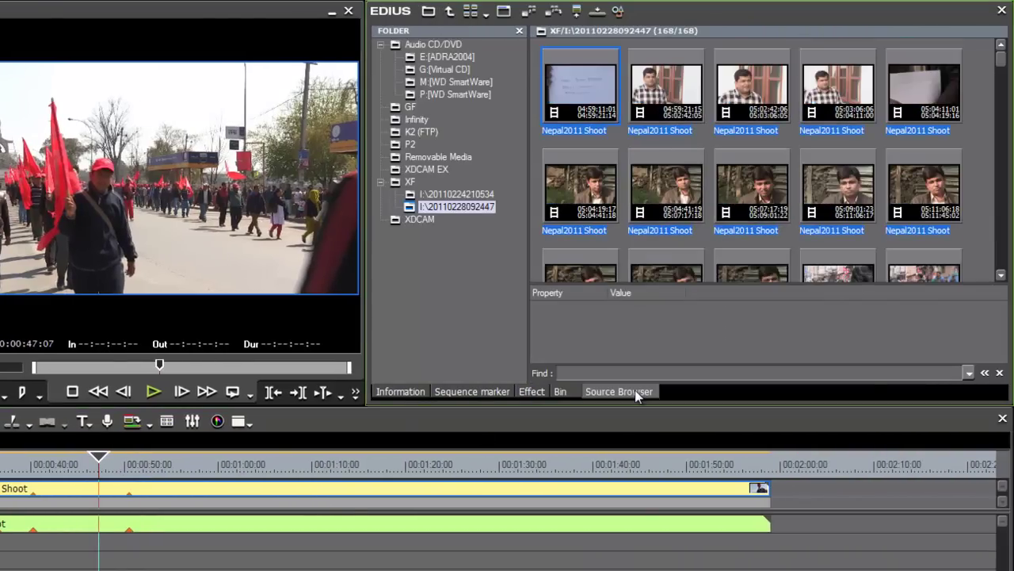
{"action": "left_click", "coordinate": [380, 181]}
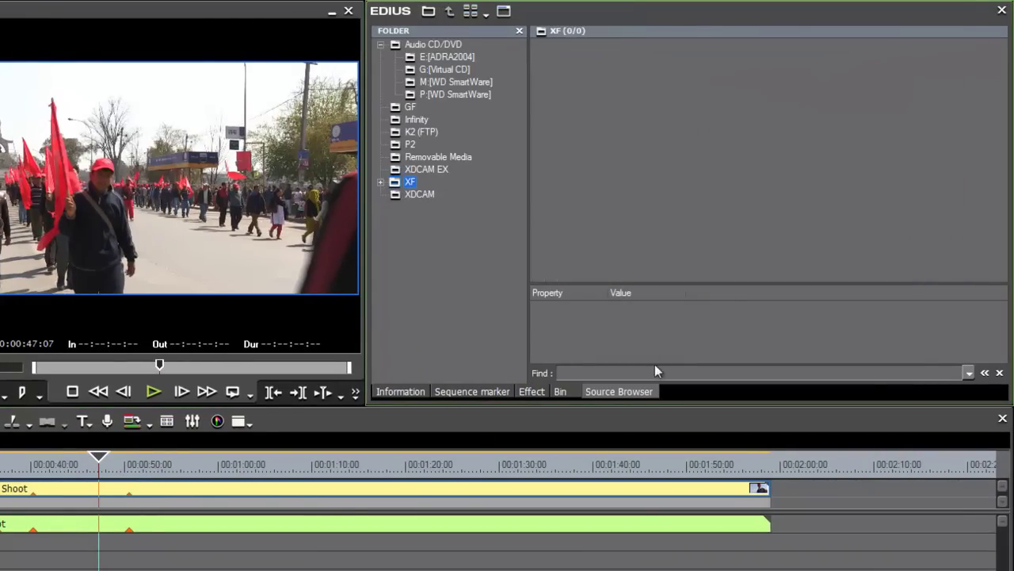
{"action": "right_click", "coordinate": [411, 187]}
{"action": "left_click", "coordinate": [458, 194]}
{"action": "left_click_drag", "start_coordinate": [797, 143], "coordinate": [793, 194]}
{"action": "left_click", "coordinate": [632, 252]}
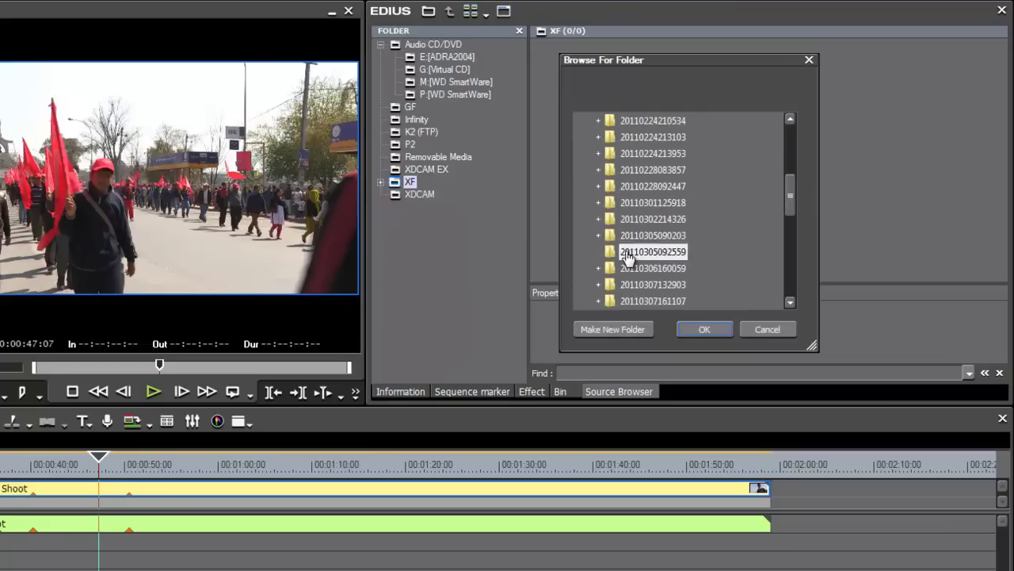
{"action": "left_click", "coordinate": [698, 328]}
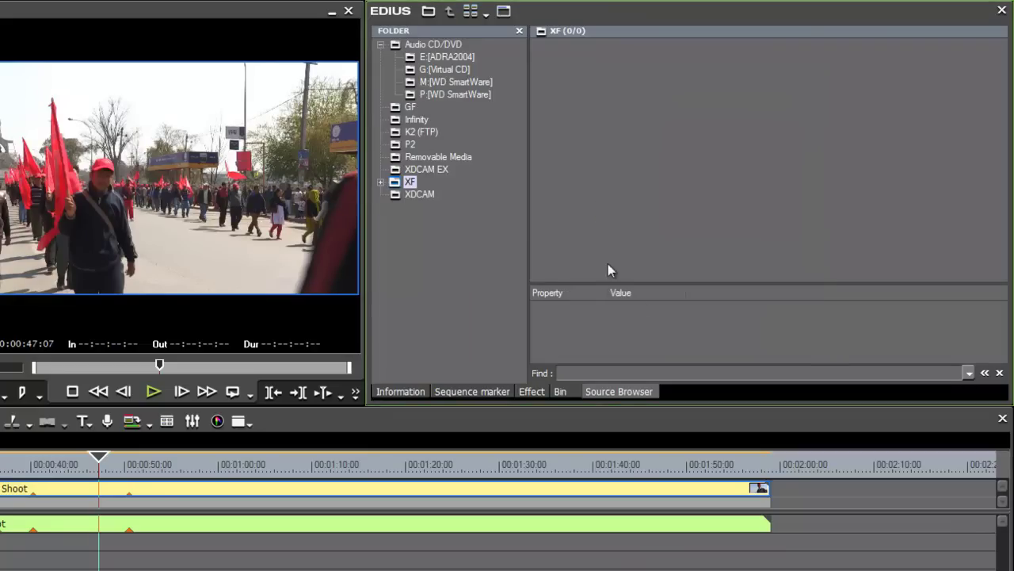
{"action": "left_click", "coordinate": [381, 181]}
{"action": "left_click", "coordinate": [468, 219]}
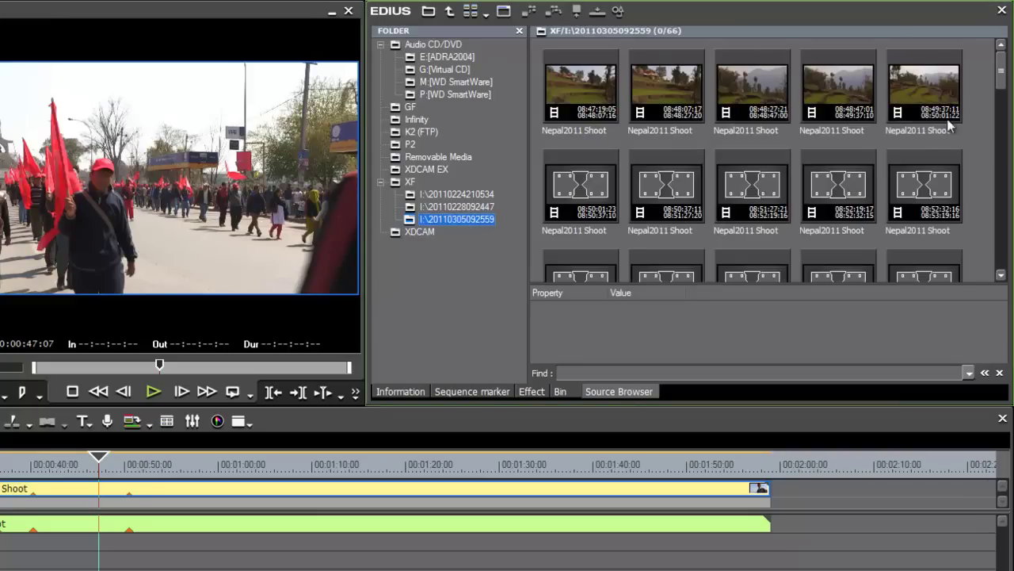
{"action": "left_click_drag", "start_coordinate": [1003, 74], "coordinate": [1002, 83]}
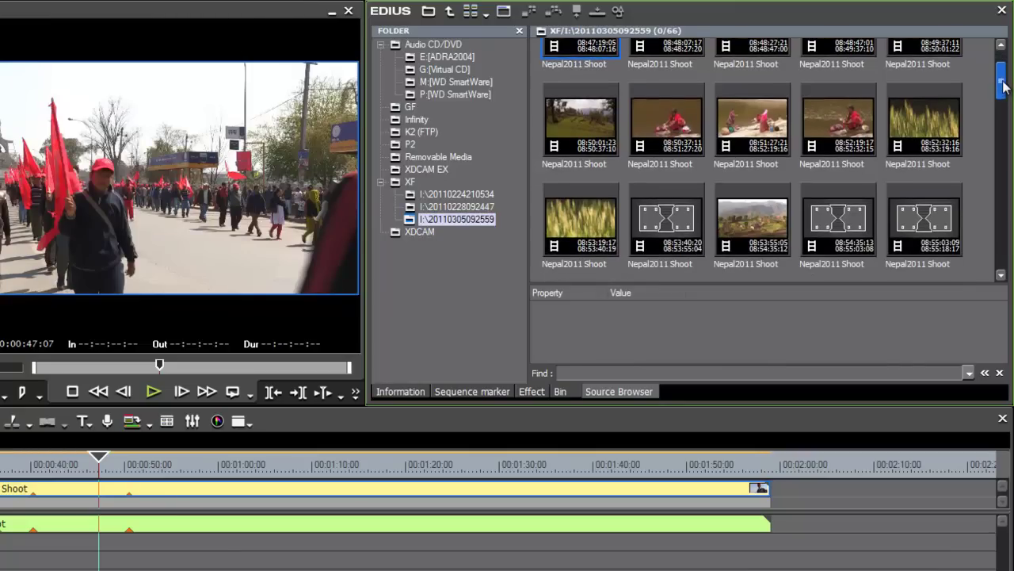
{"action": "left_click", "coordinate": [583, 213]}
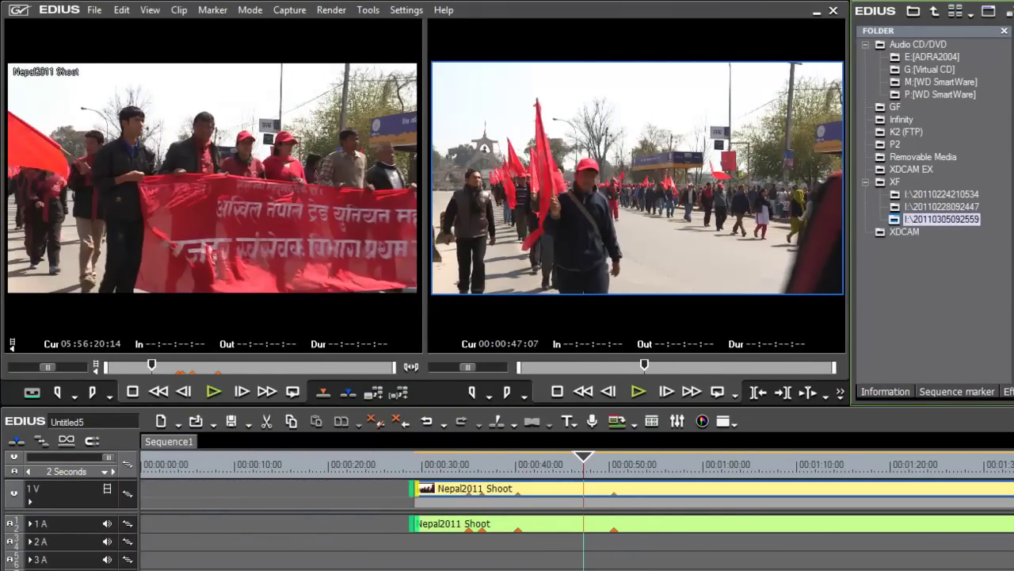
{"action": "left_click_drag", "start_coordinate": [139, 366], "coordinate": [304, 366]}
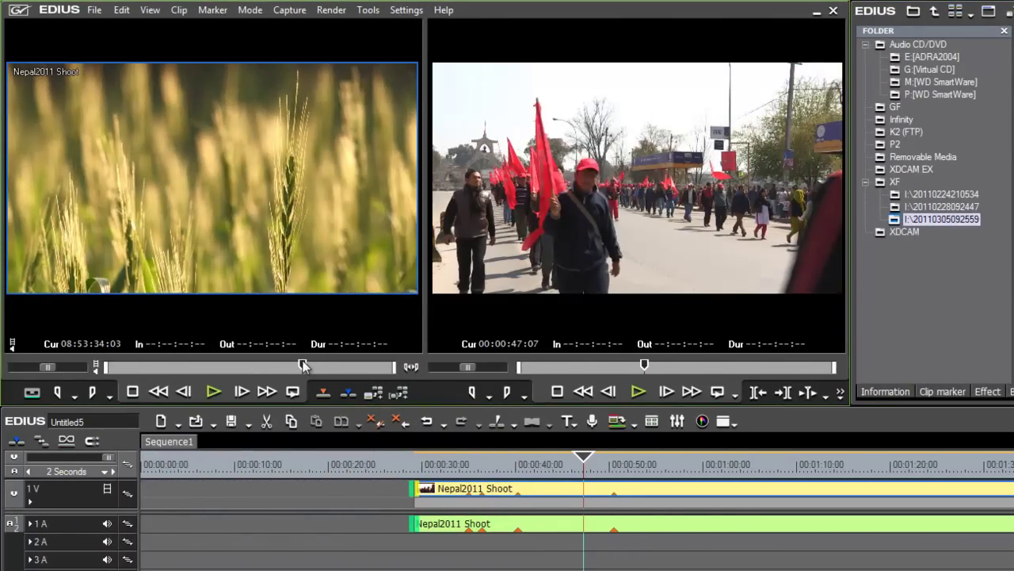